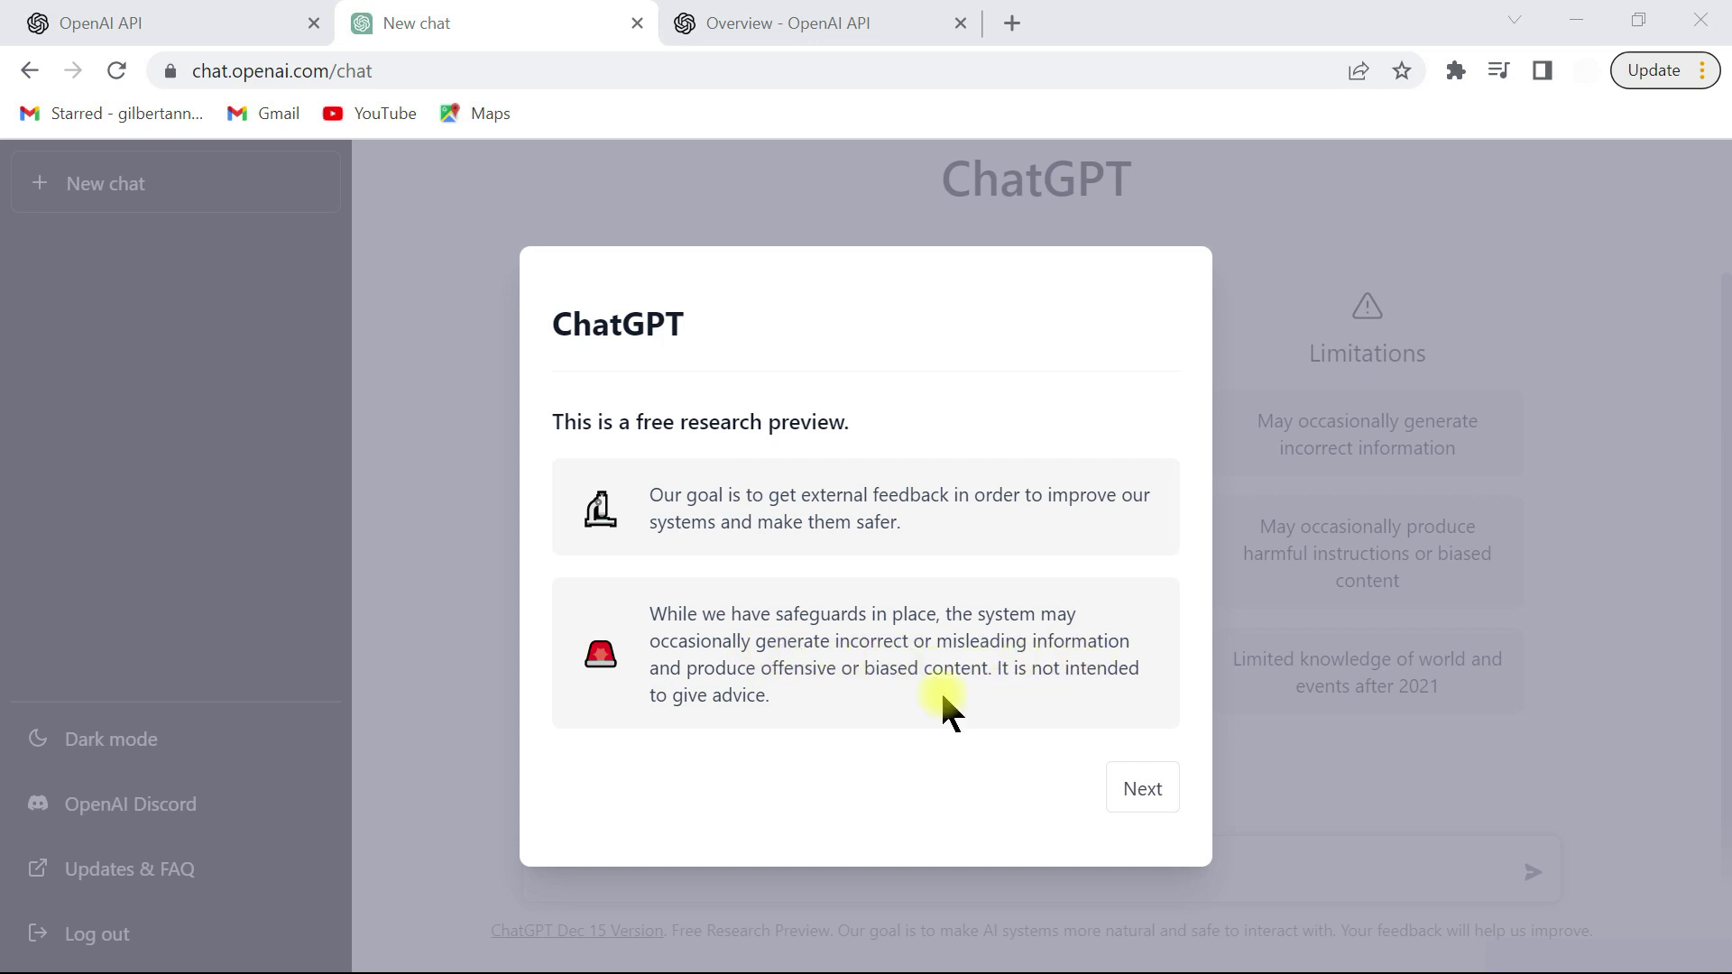
# Step: Page through the research-preview notice to its 'We'd love your feedback!' page
pyautogui.click(1134, 790)
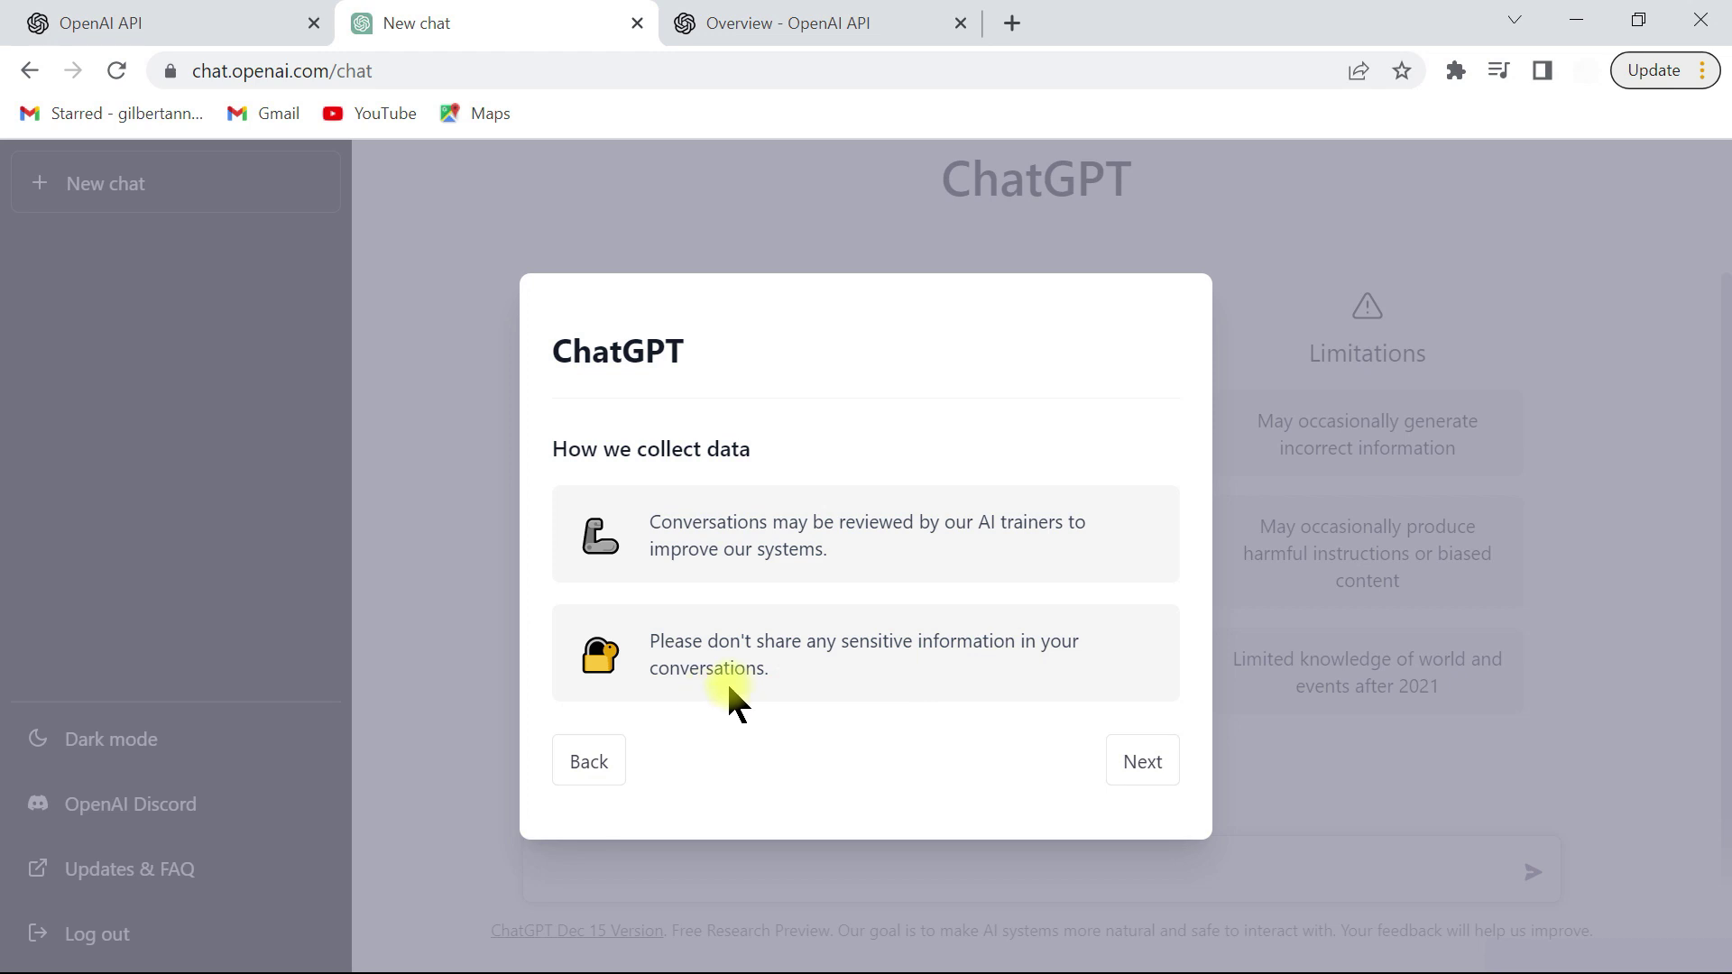
pyautogui.click(1138, 763)
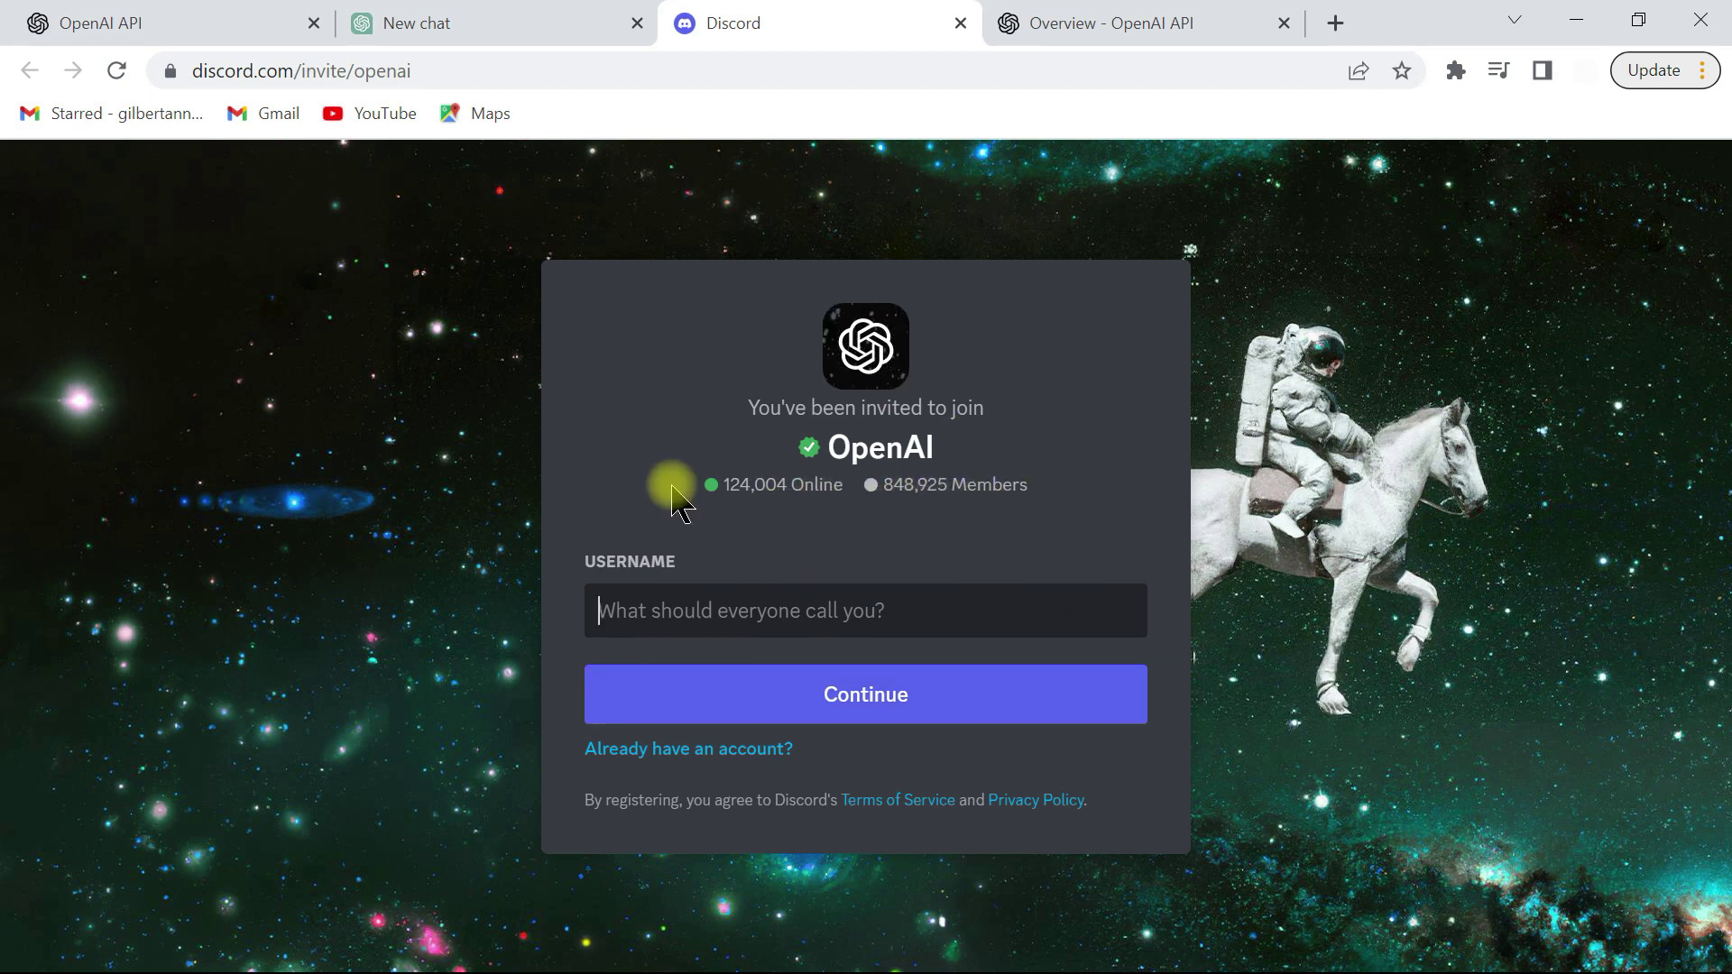
# Step: Join the OpenAI Discord server under a new username and pass the captcha
pyautogui.click(608, 607)
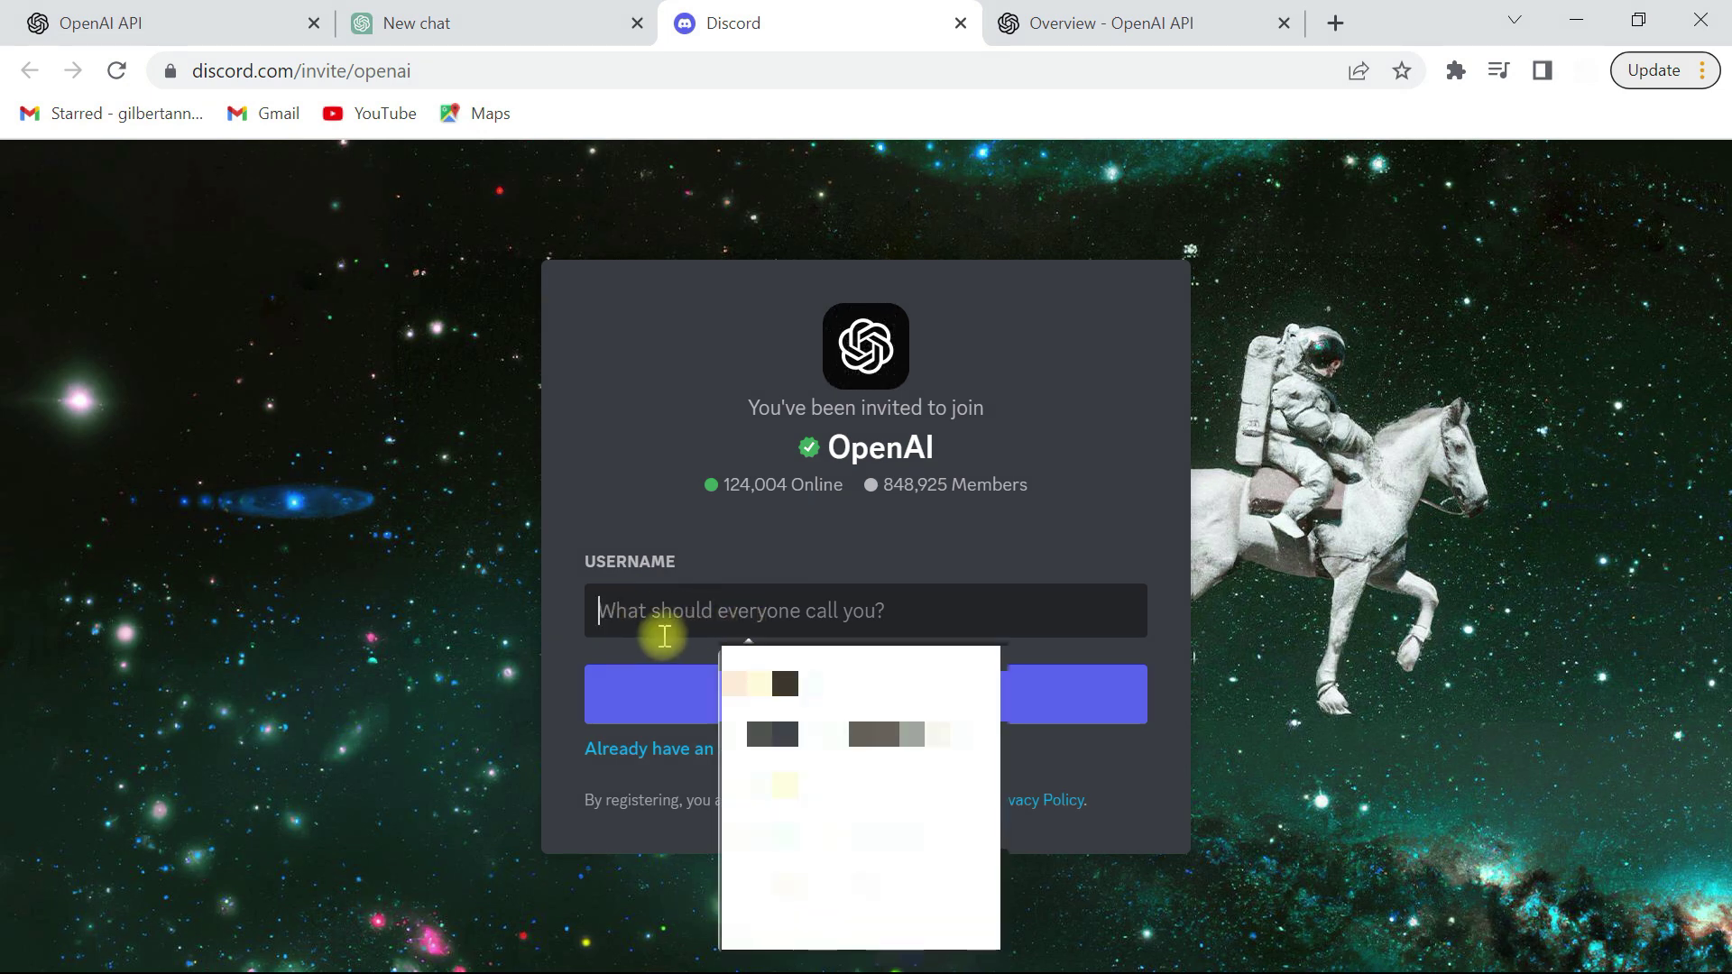
pyautogui.write('gnn')
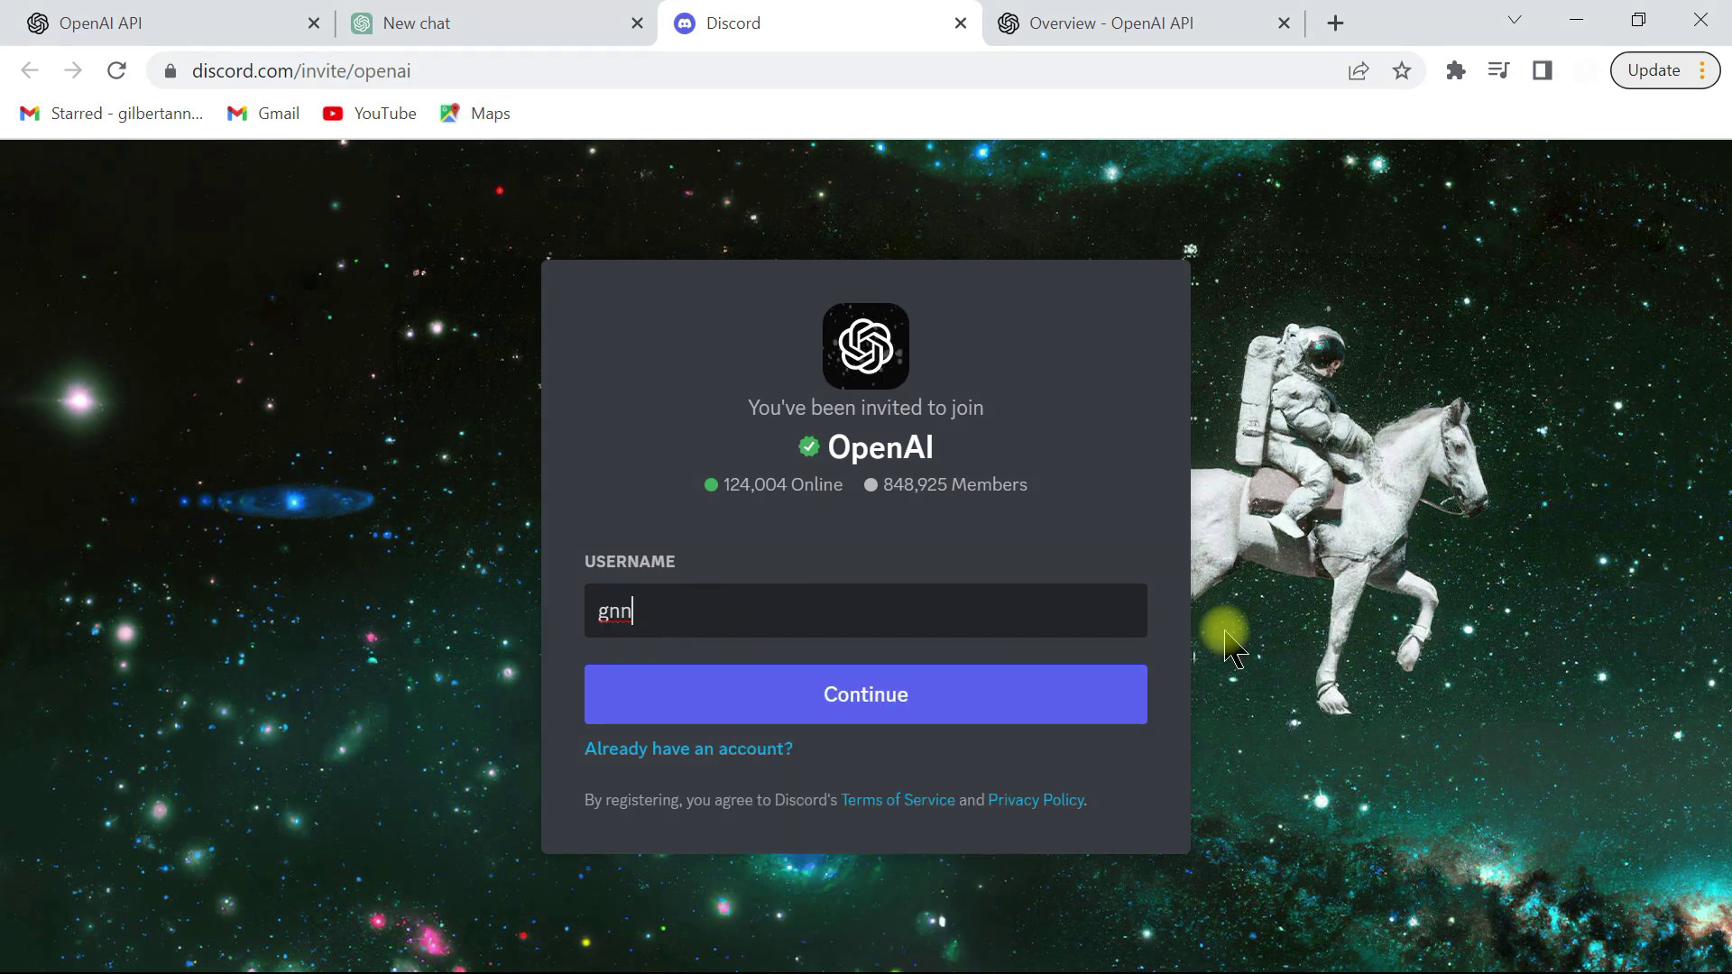
pyautogui.click(920, 690)
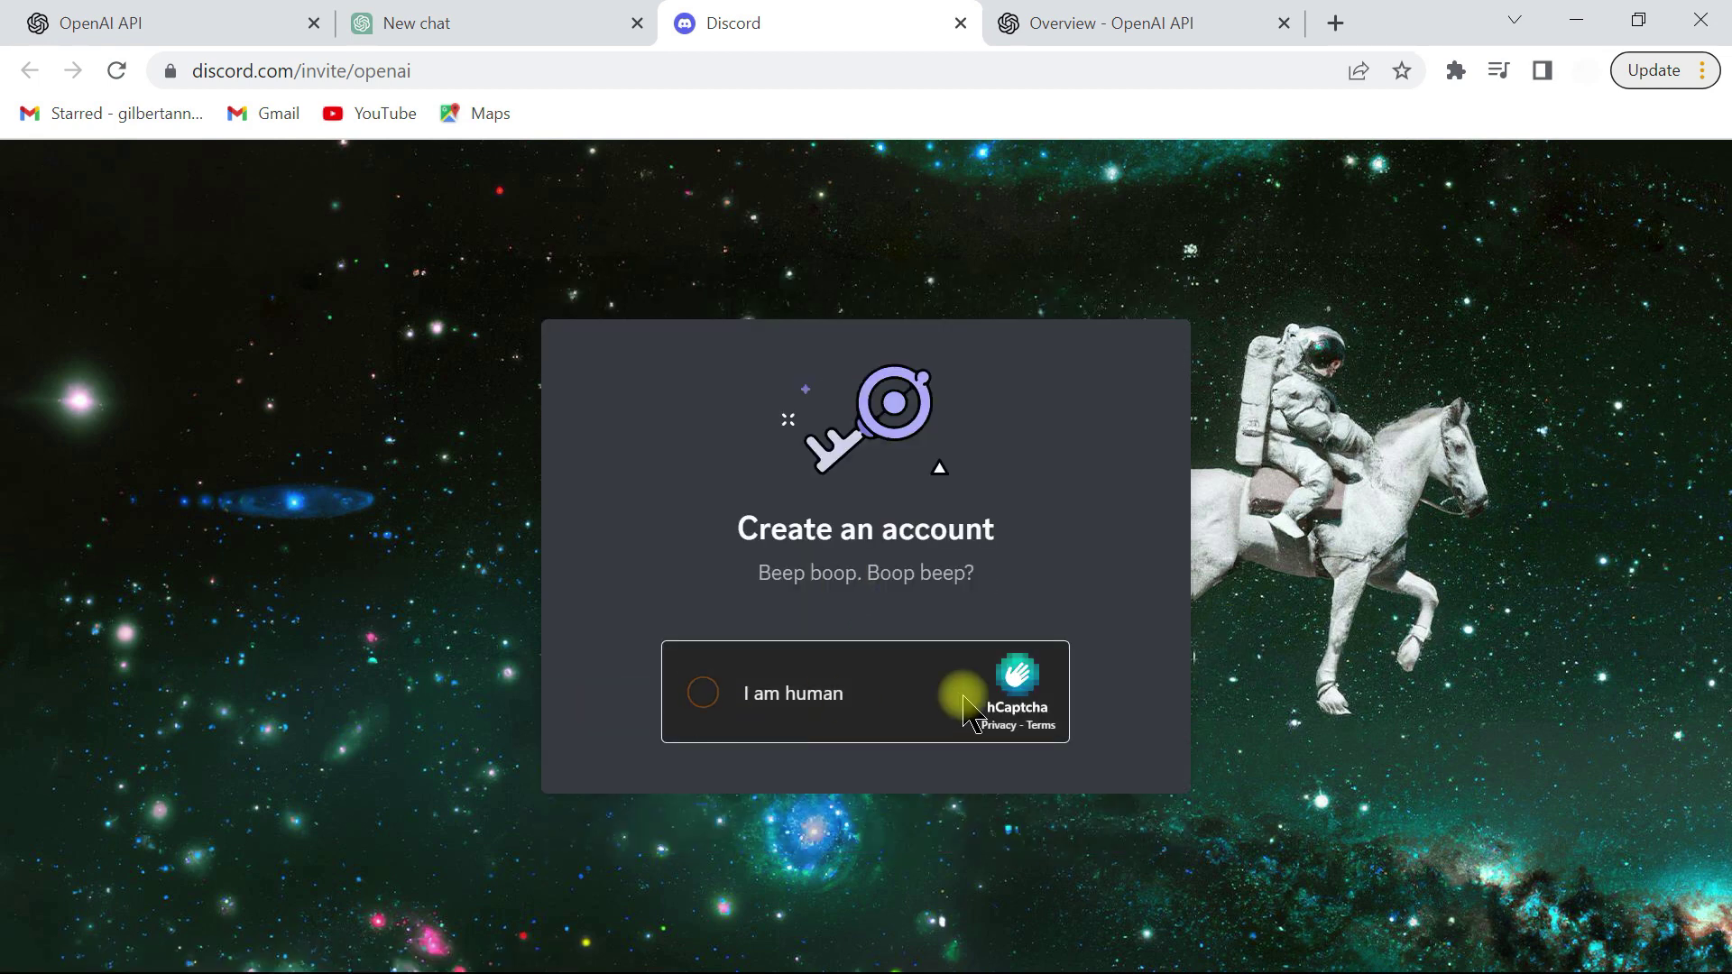
pyautogui.click(964, 706)
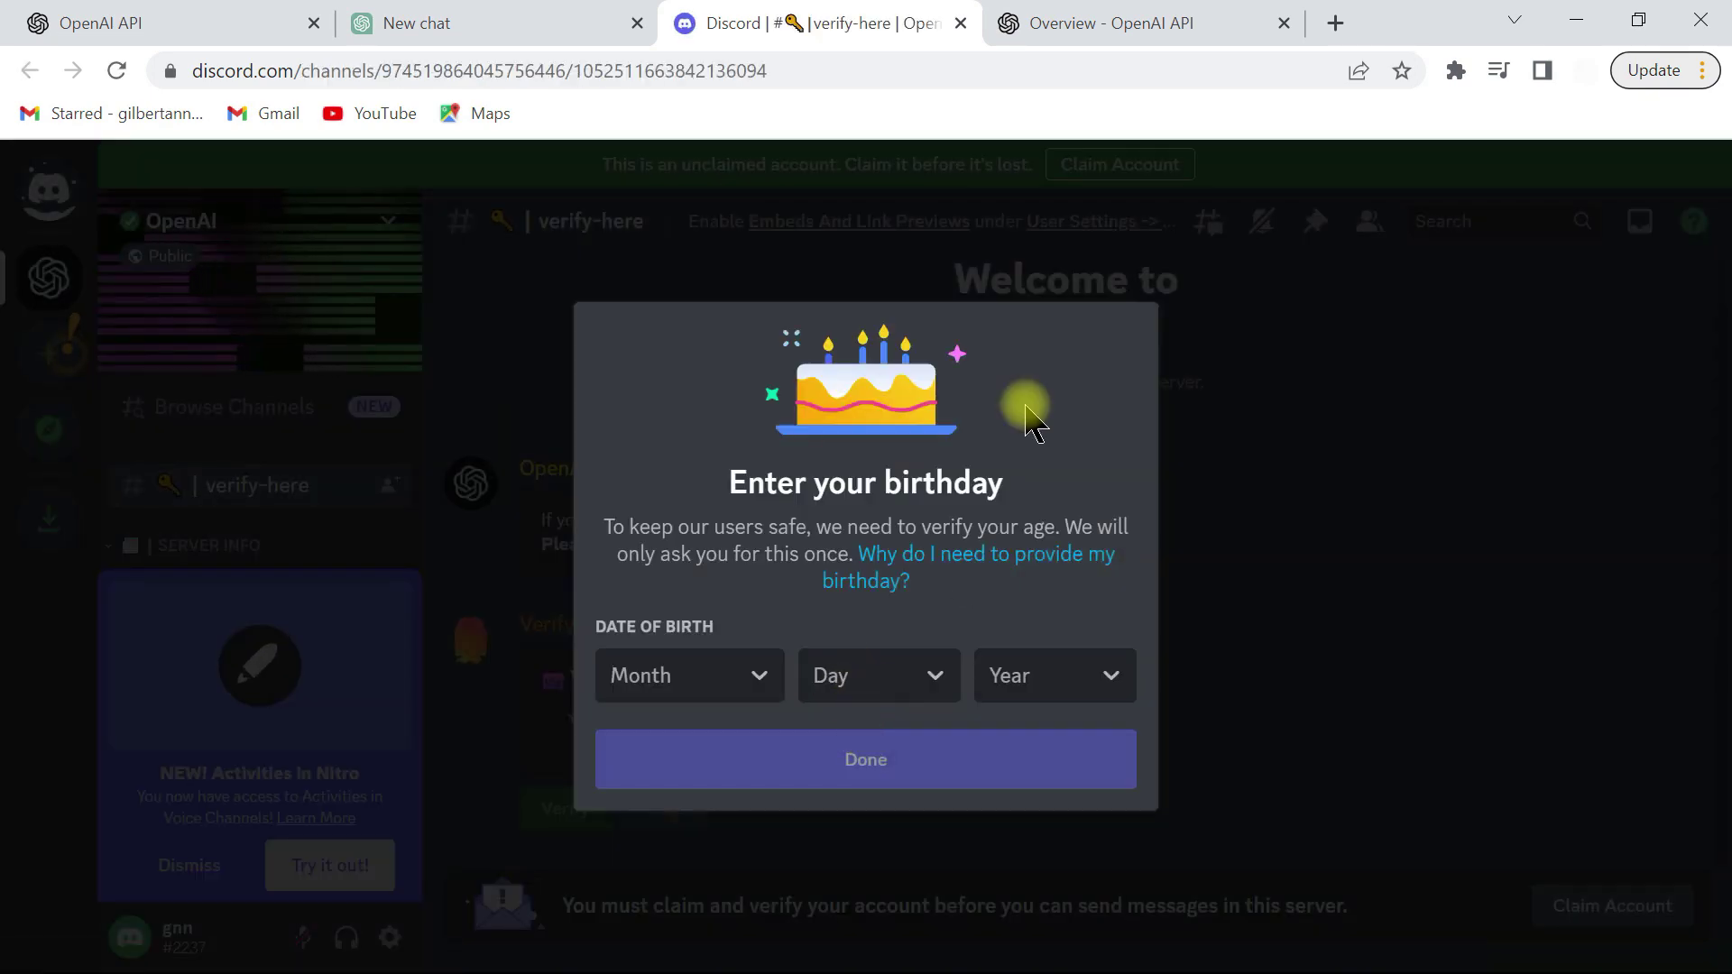
# Step: Submit a birth month, day and year, then dismiss the account-claim prompt
pyautogui.click(754, 683)
pyautogui.click(762, 603)
pyautogui.click(908, 672)
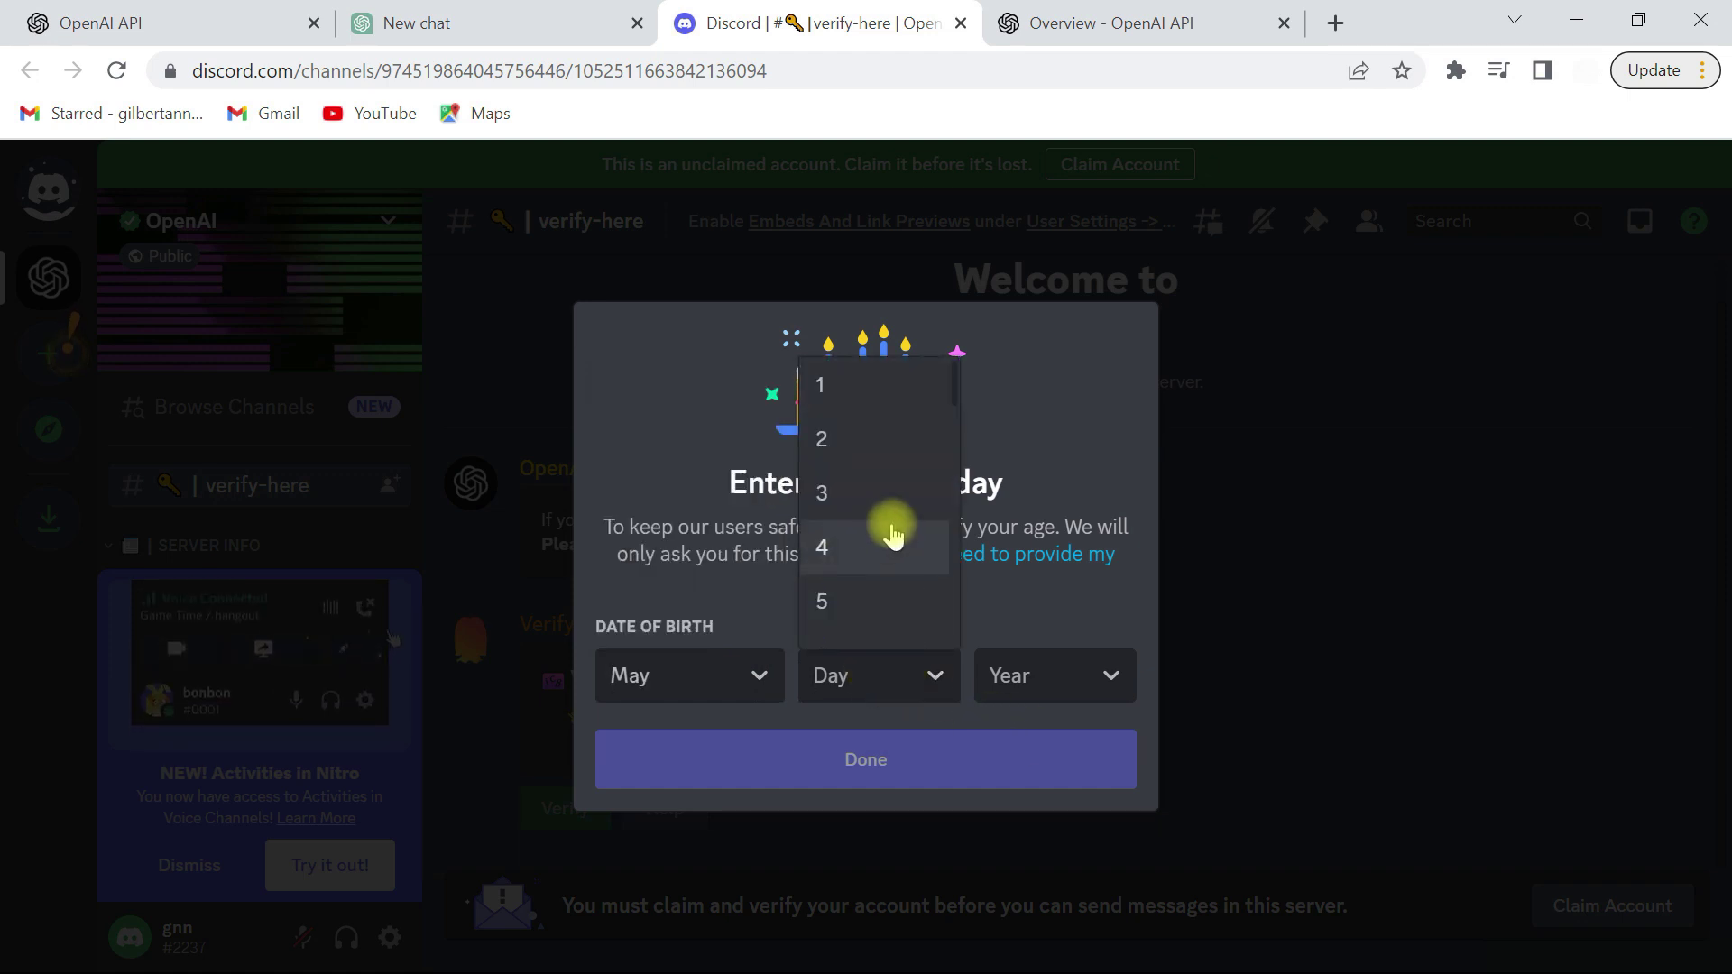
pyautogui.click(889, 545)
pyautogui.click(1110, 688)
pyautogui.scroll(-15, 1053, 588)
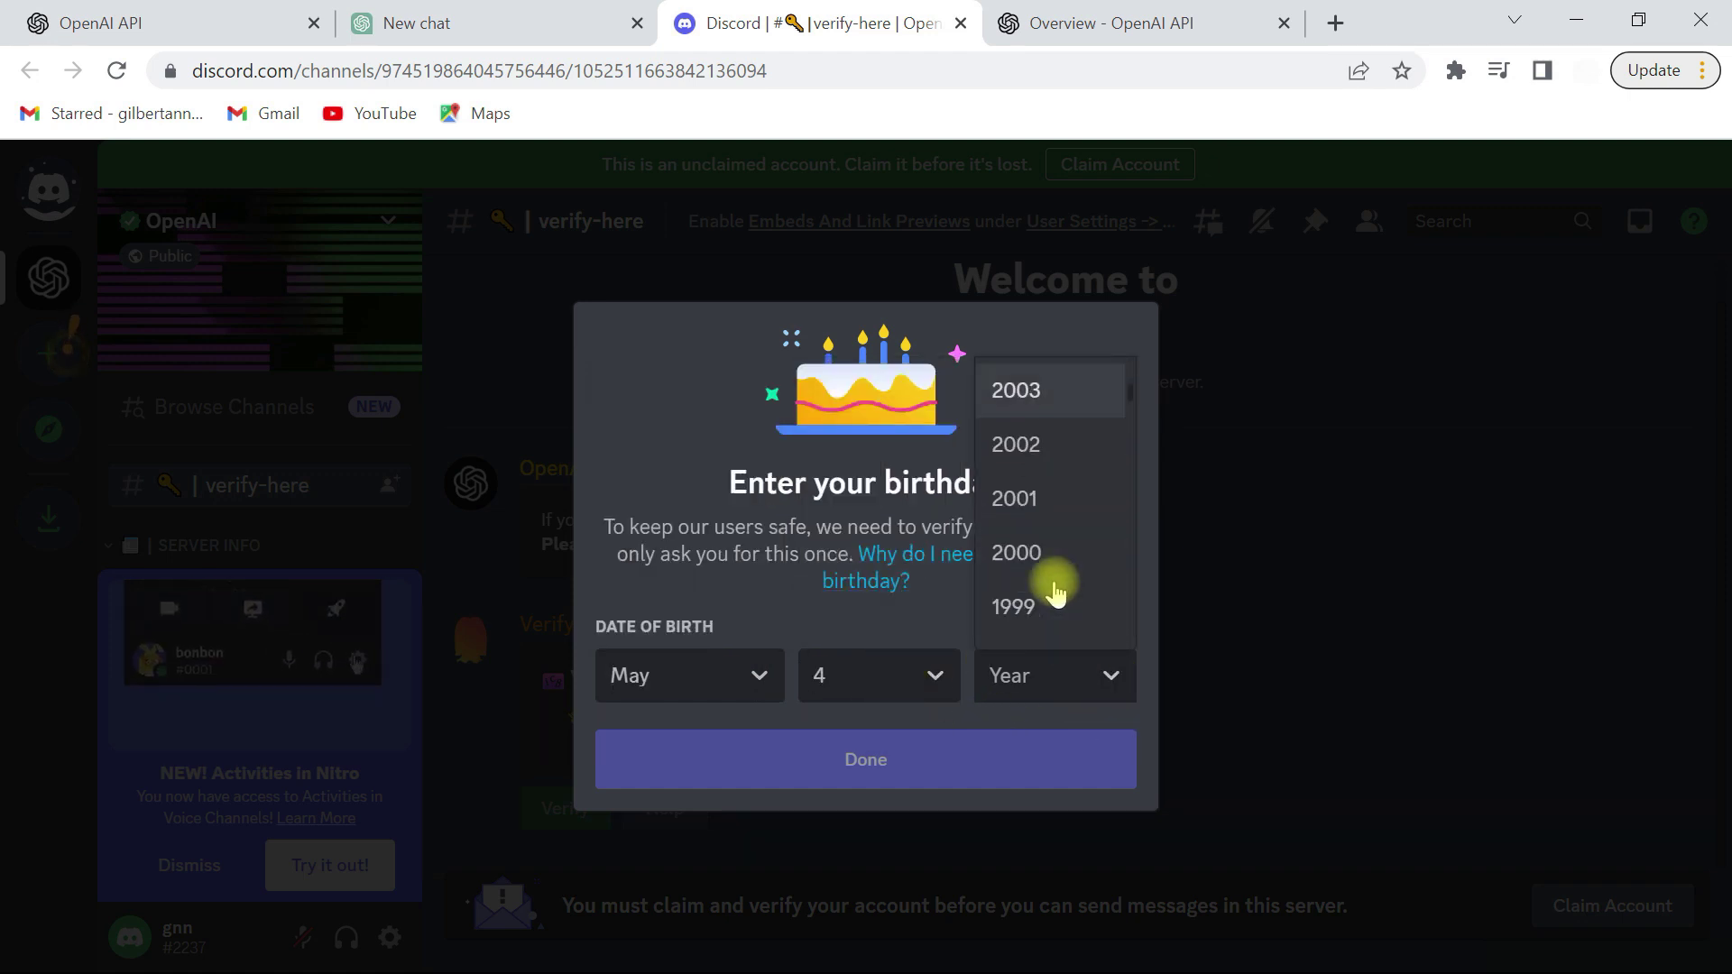
pyautogui.click(1053, 578)
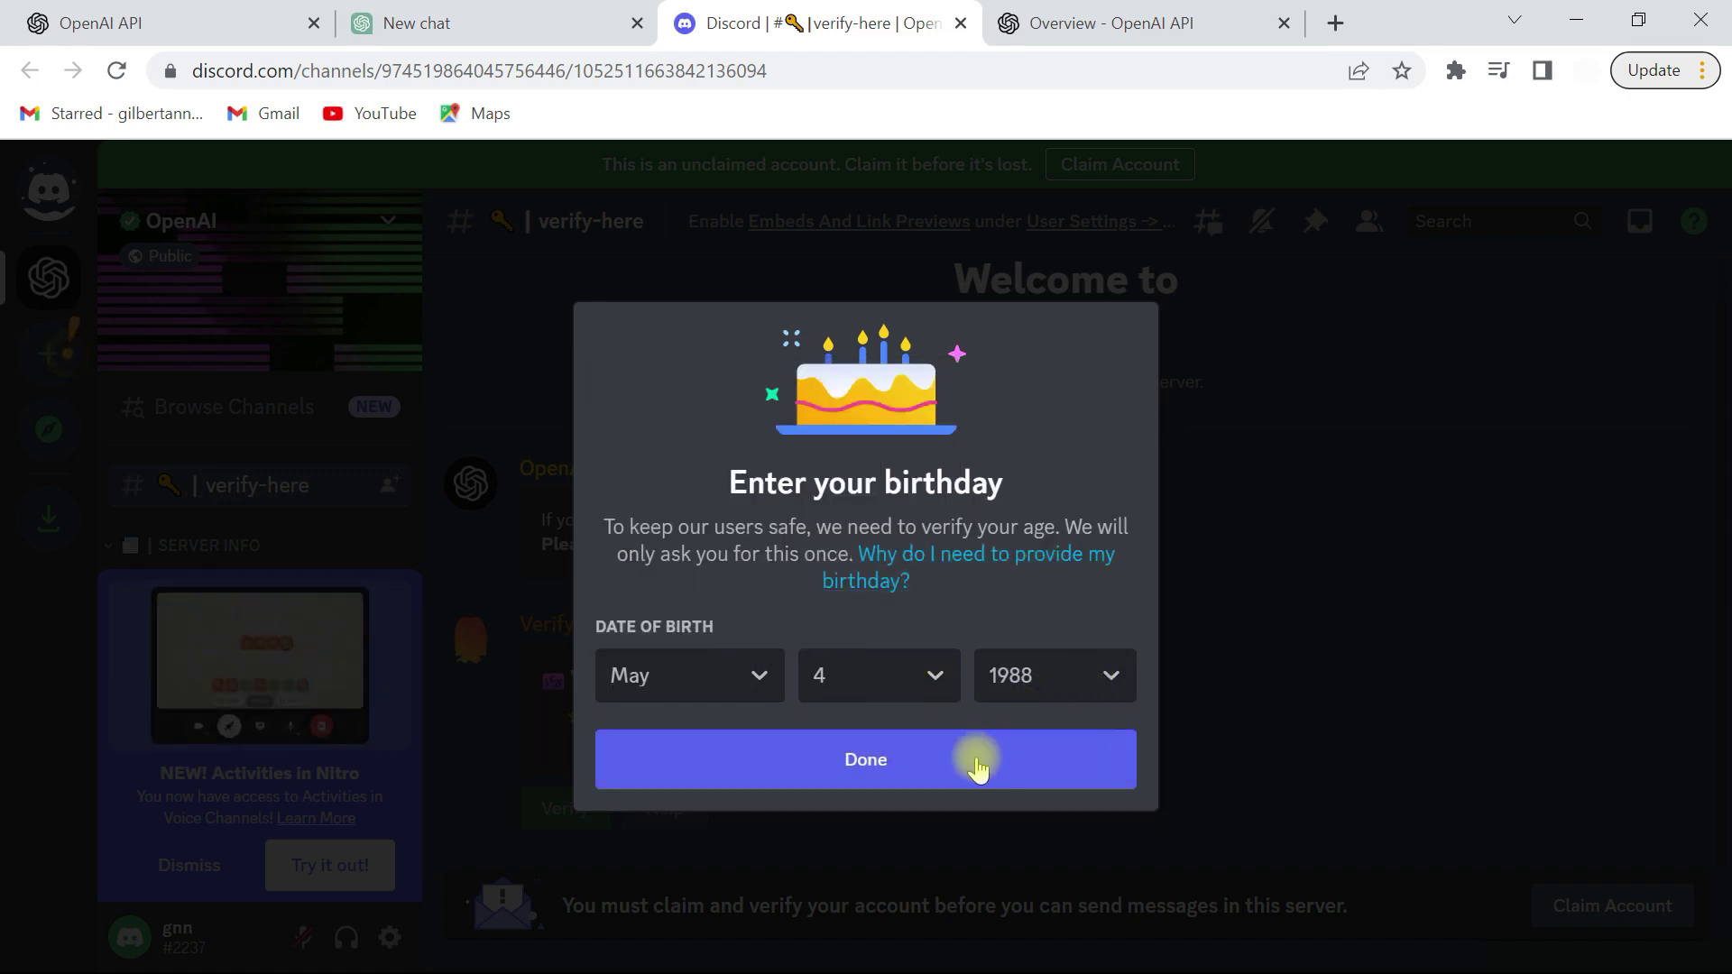
pyautogui.click(978, 754)
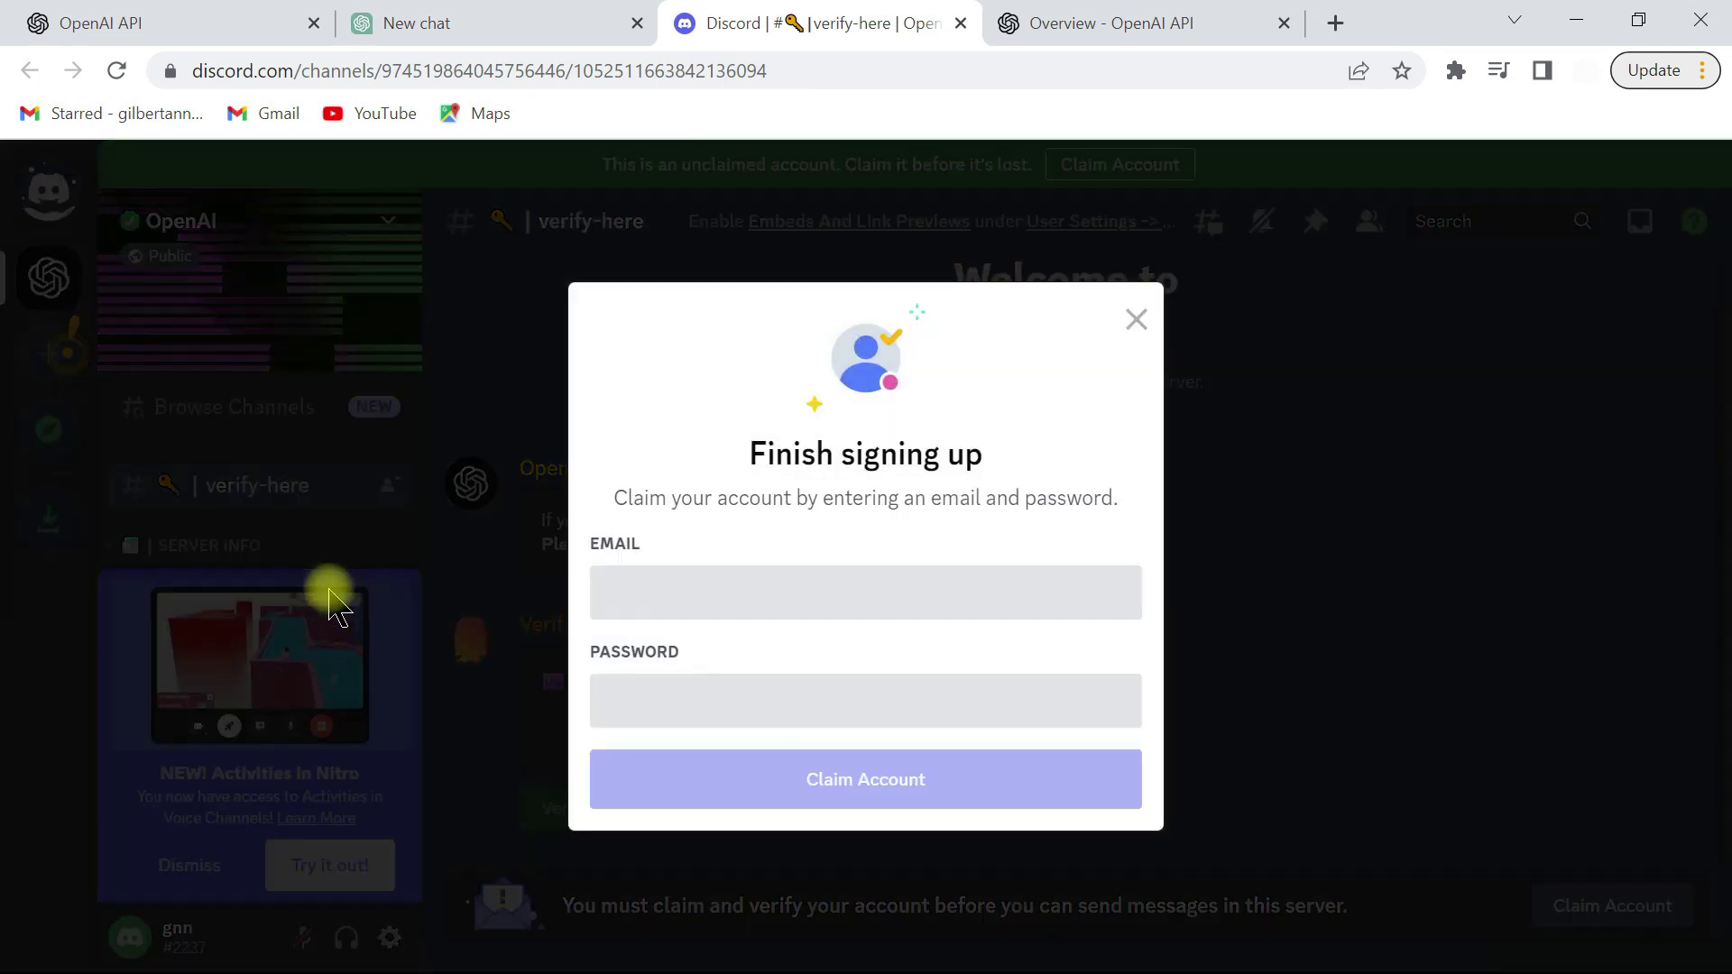
pyautogui.click(1135, 319)
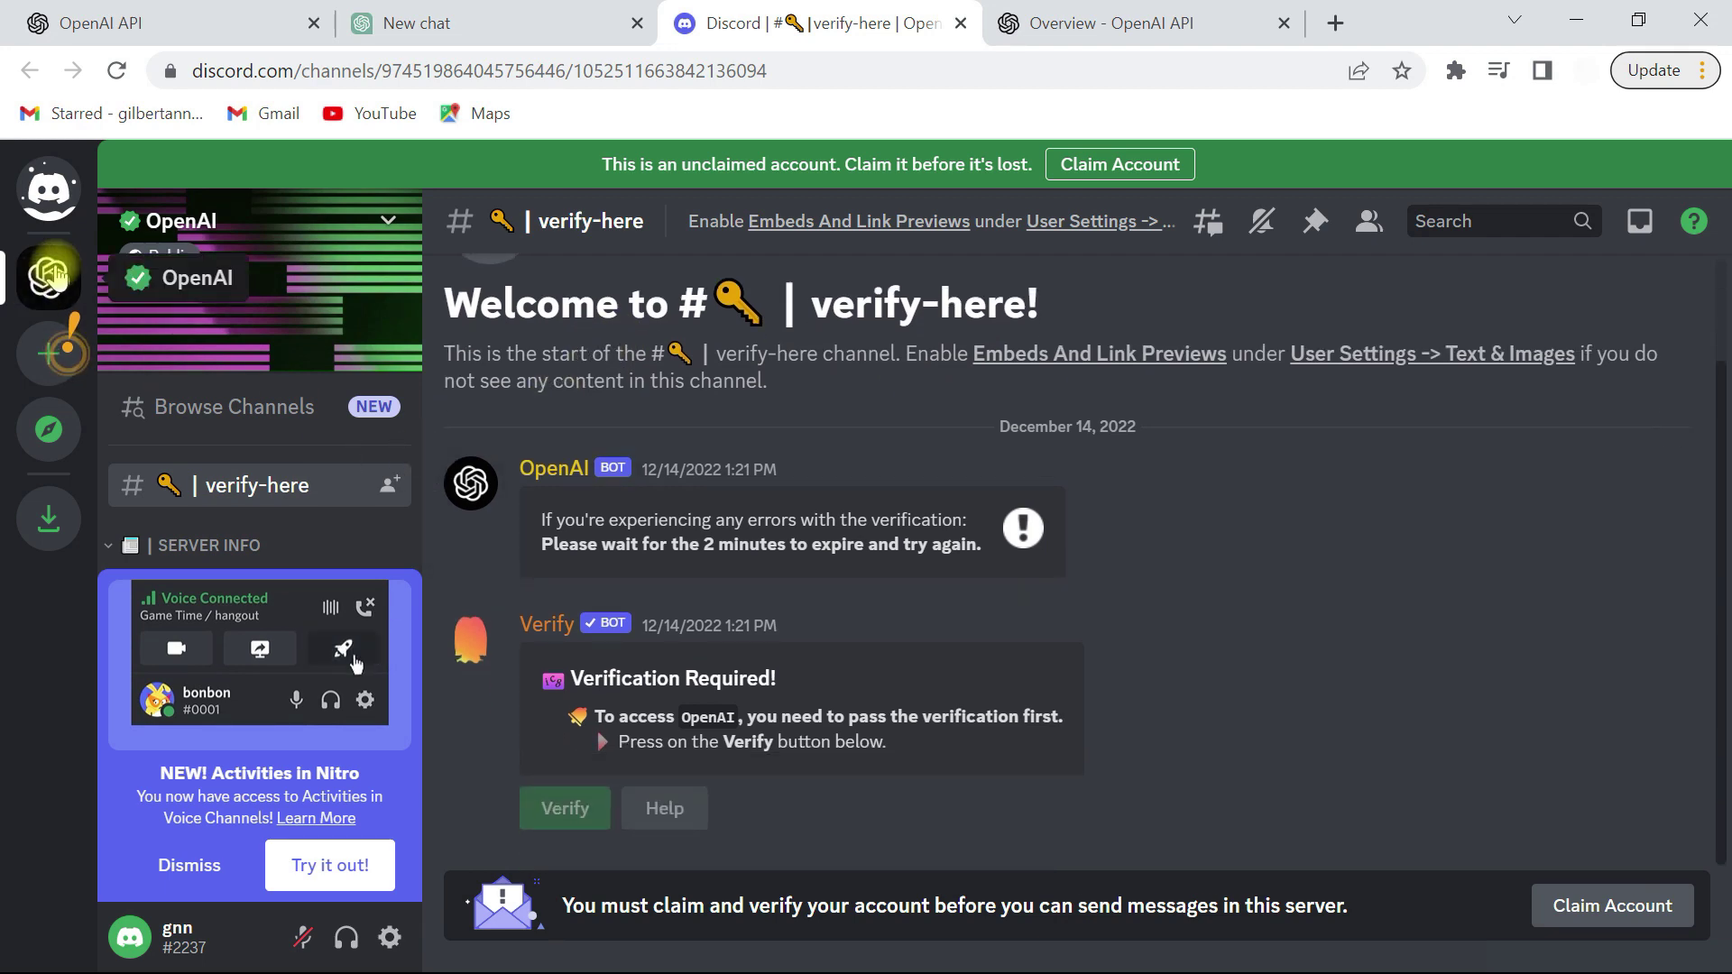
pyautogui.moveTo(51, 353)
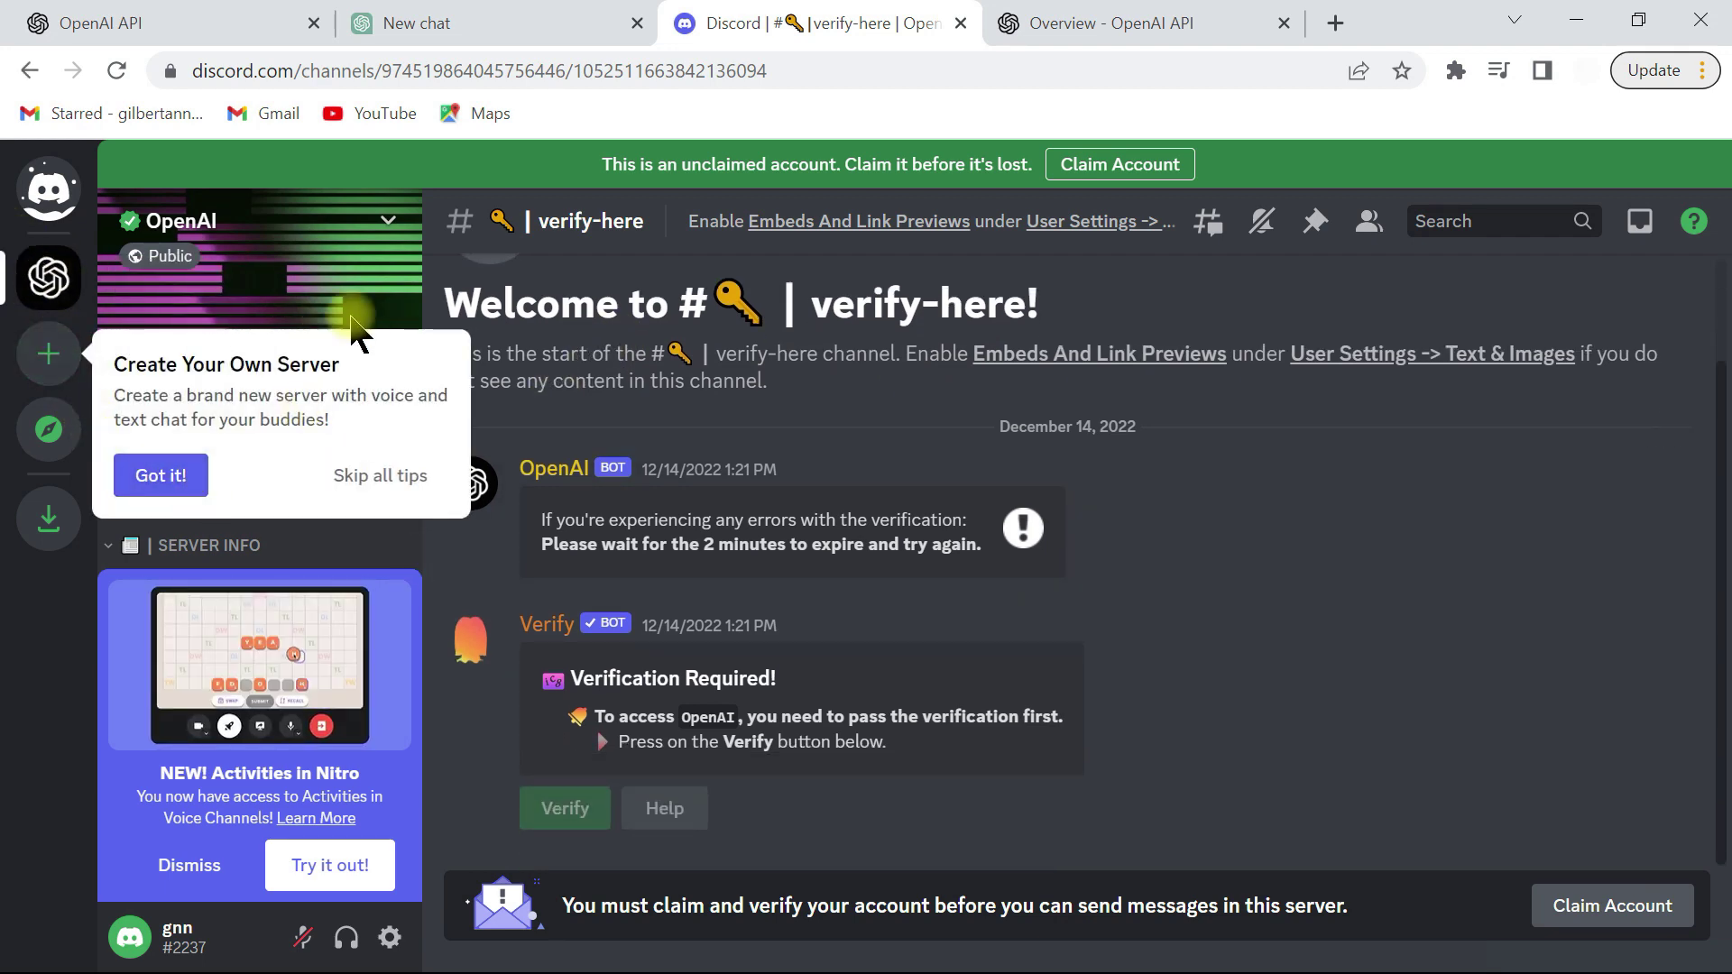
# Step: Back in the ChatGPT tab, close the welcome notice
pyautogui.click(538, 18)
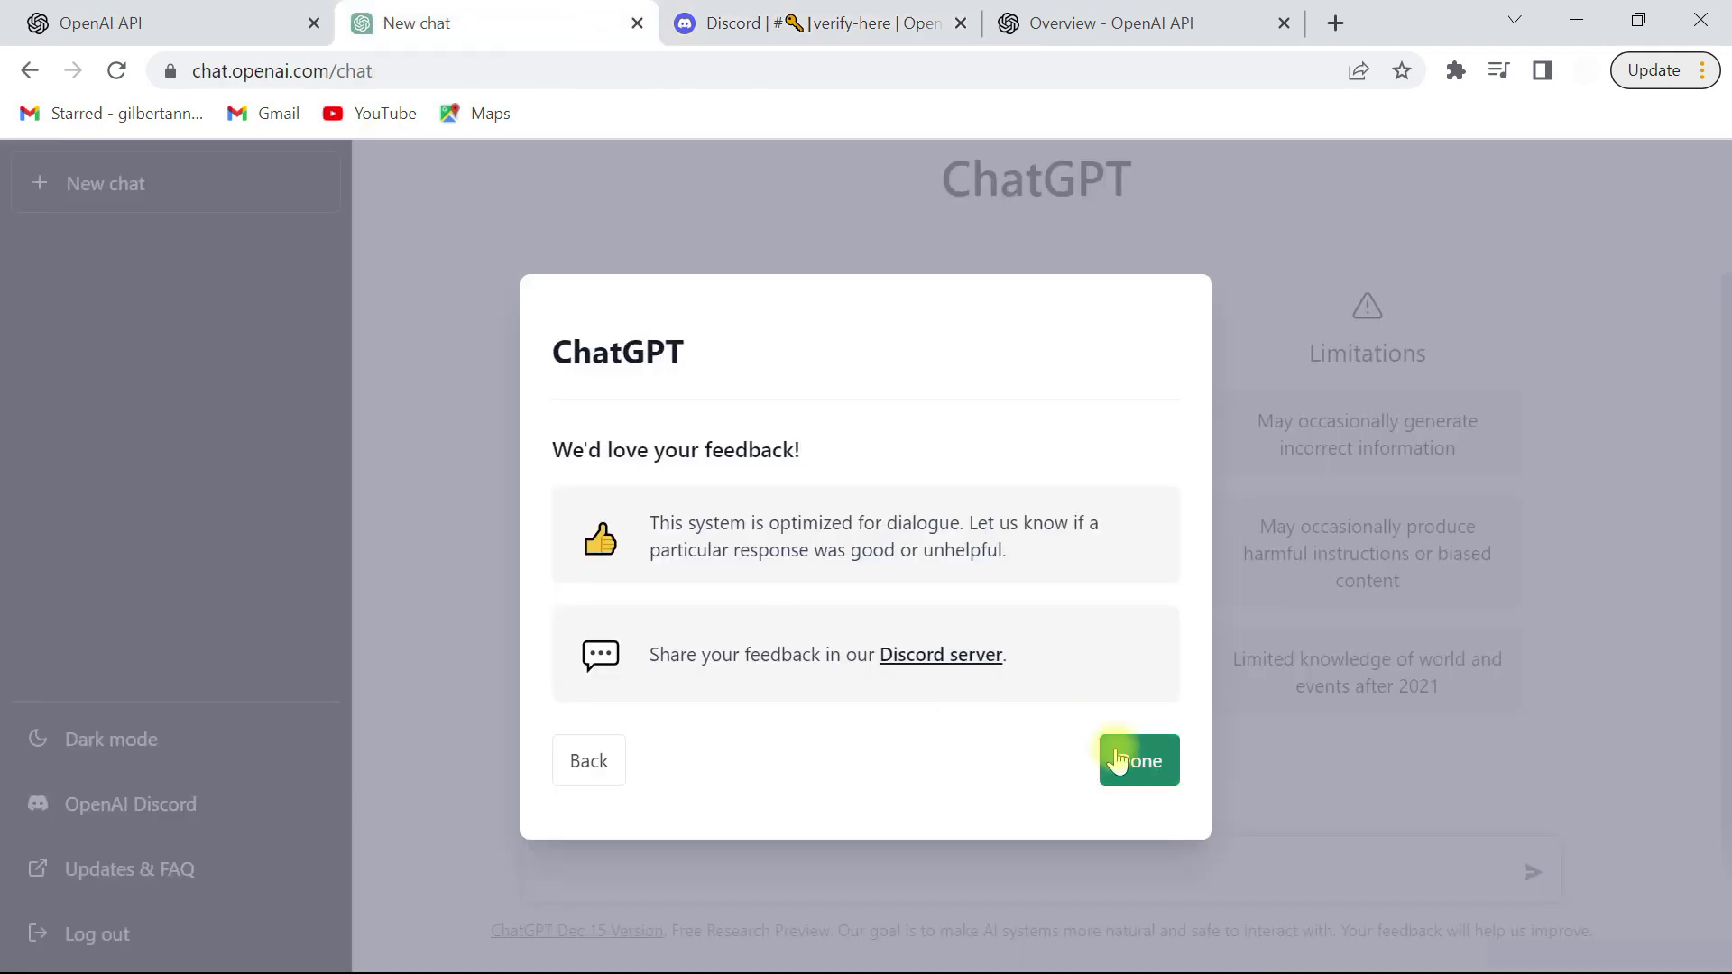
pyautogui.click(1119, 761)
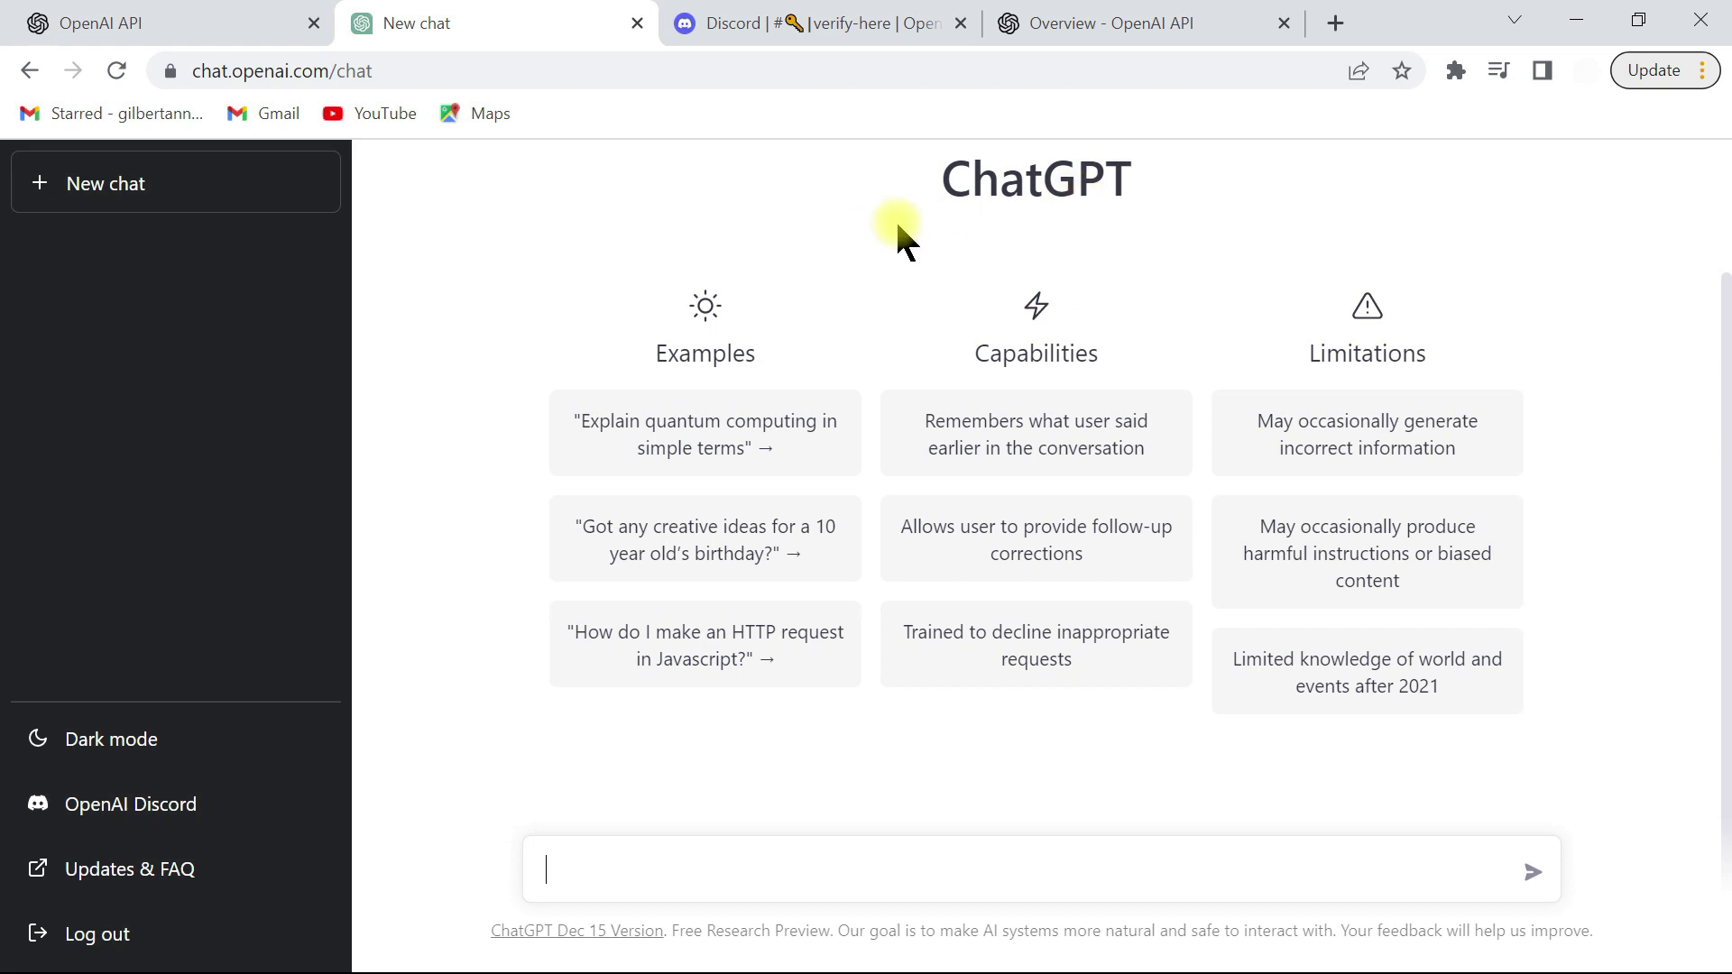
pyautogui.click(63, 185)
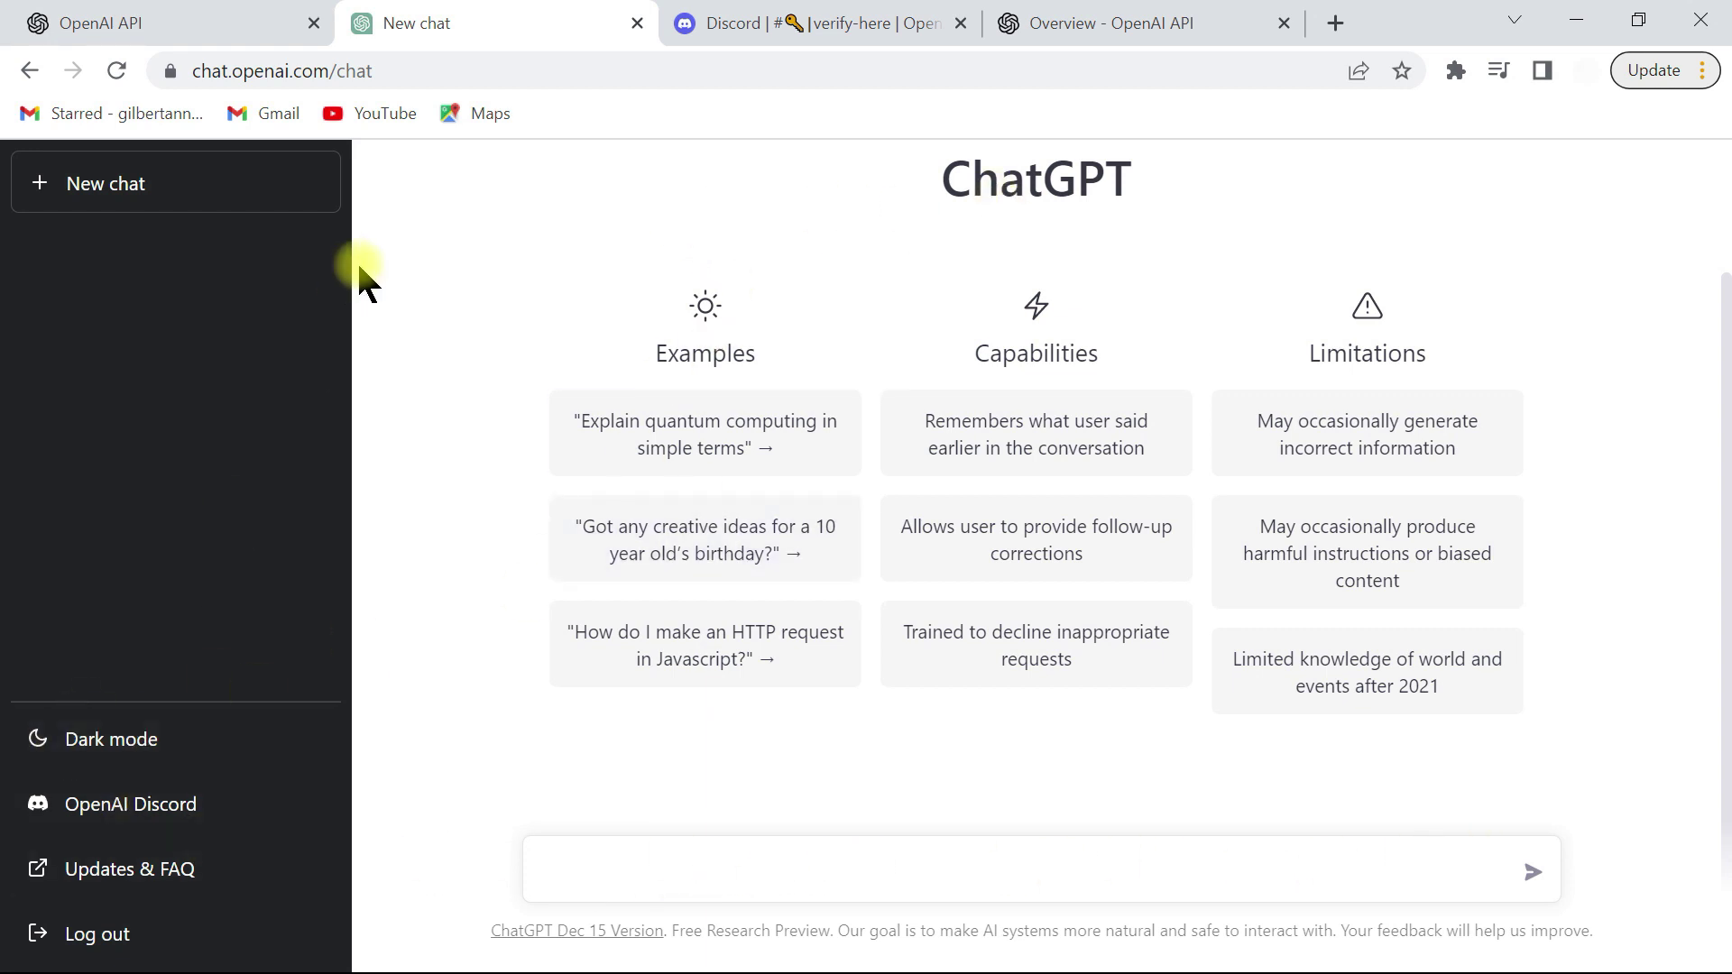
# Step: Switch the ChatGPT interface to the dark theme
pyautogui.click(168, 740)
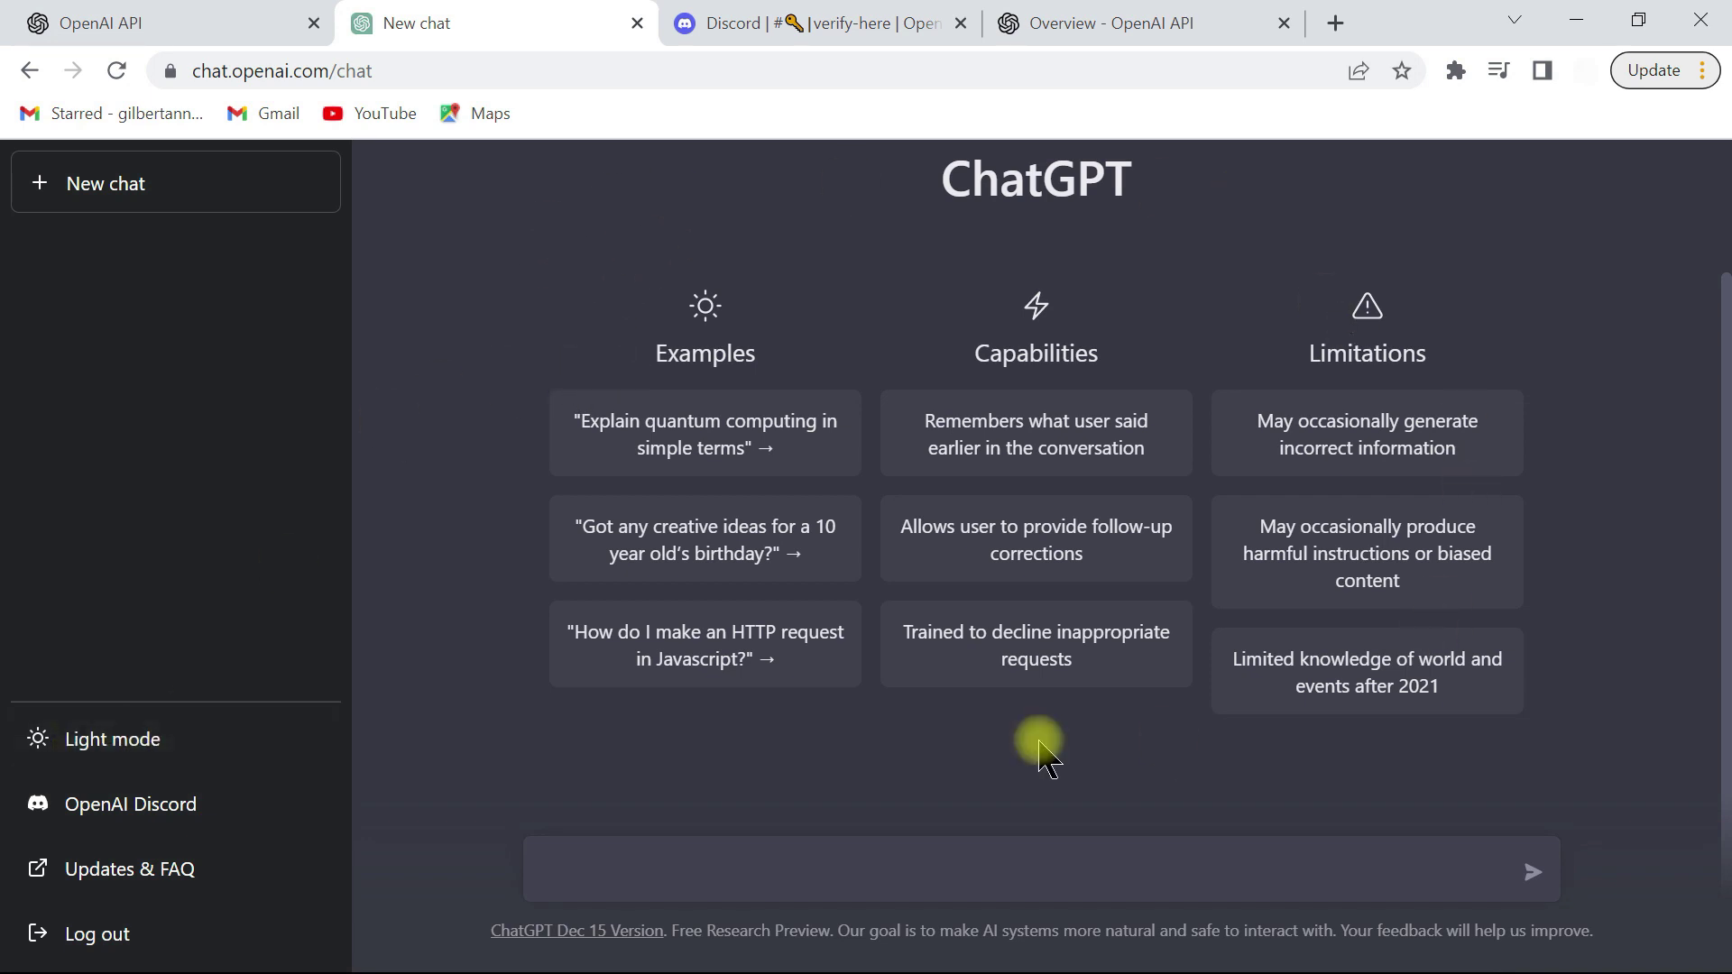
pyautogui.click(87, 736)
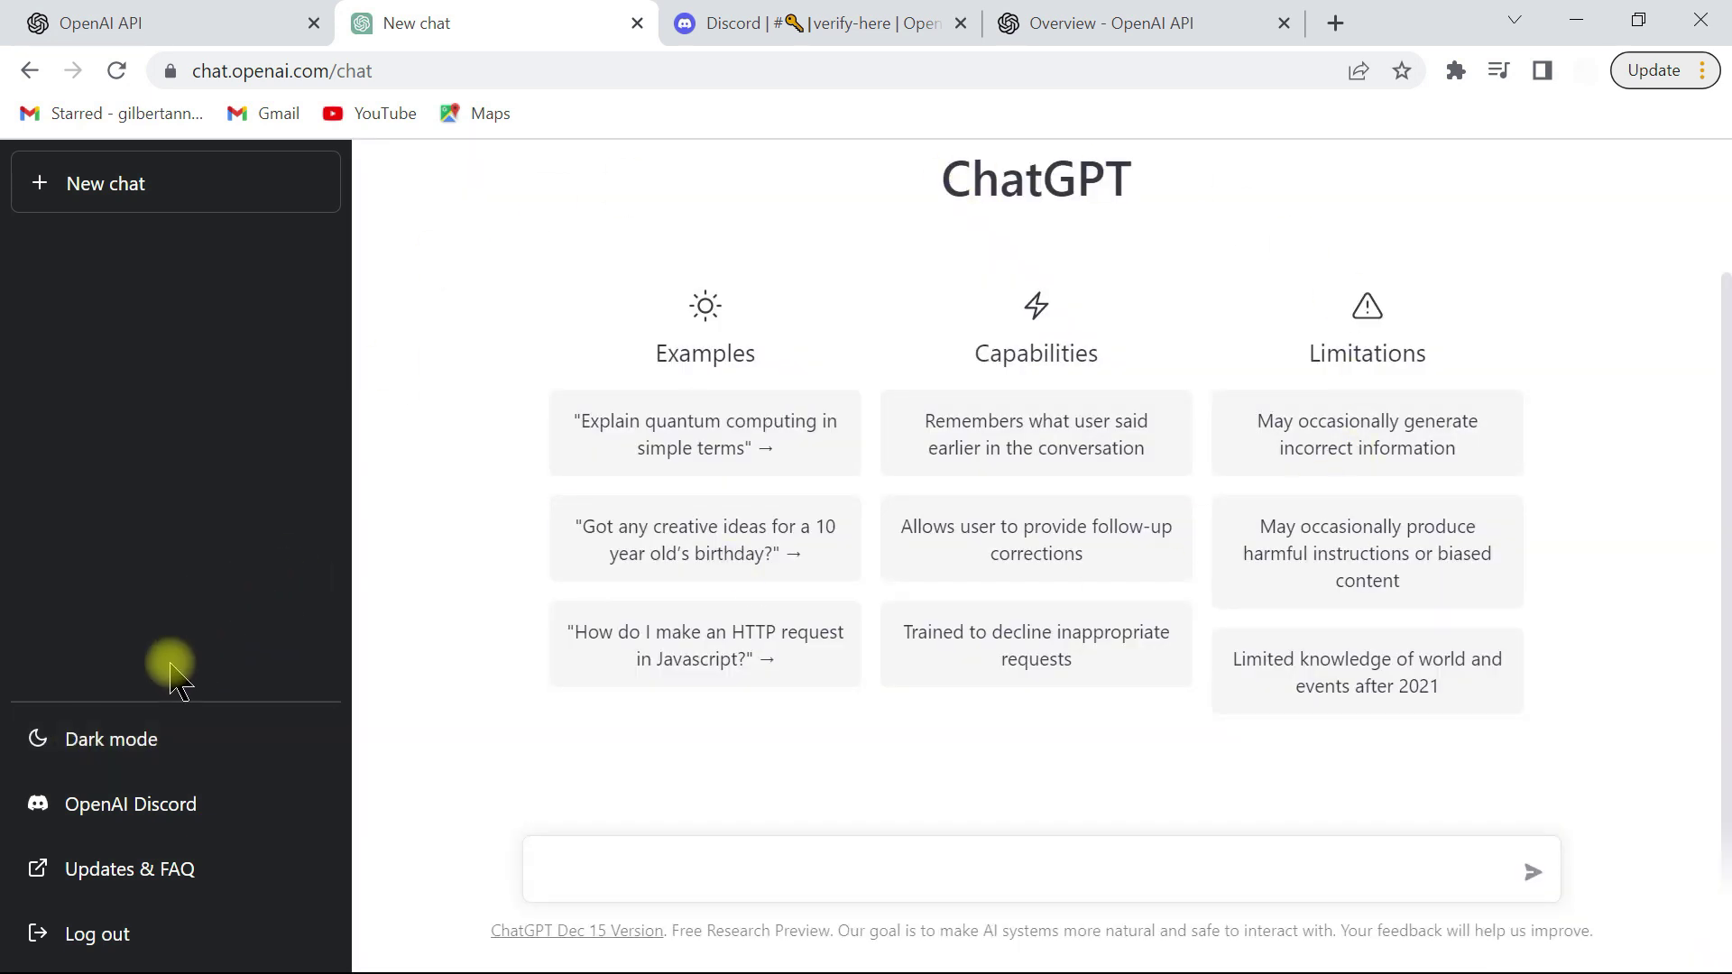
pyautogui.click(79, 738)
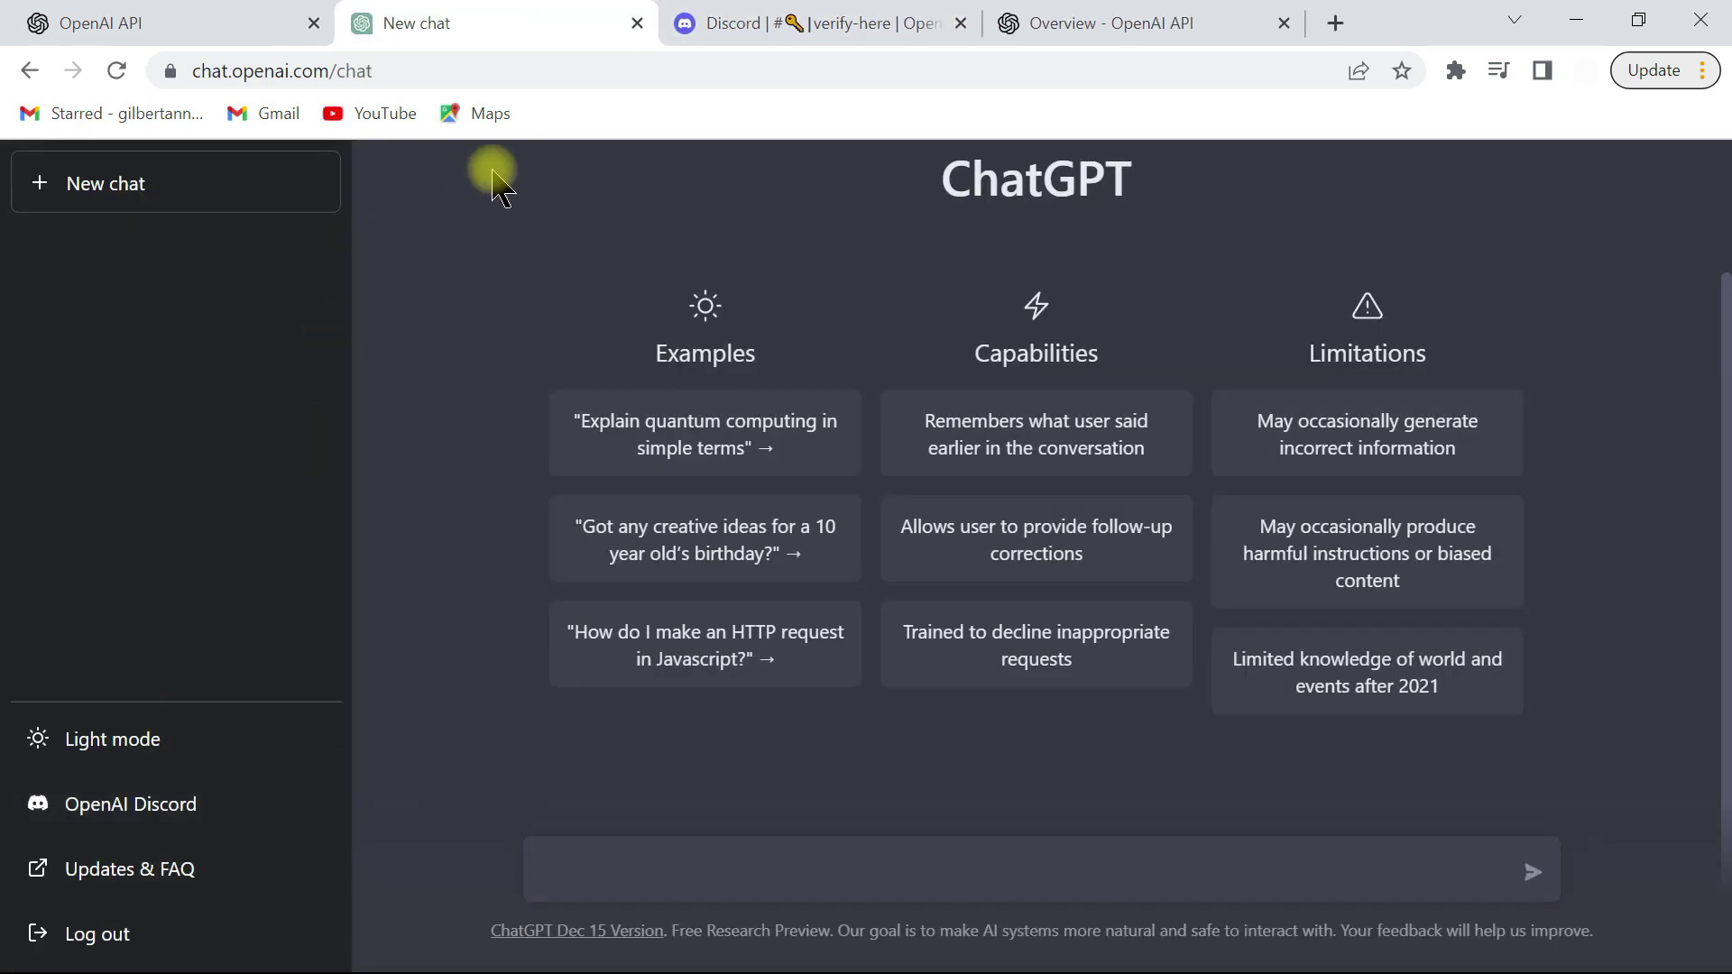
pyautogui.click(767, 20)
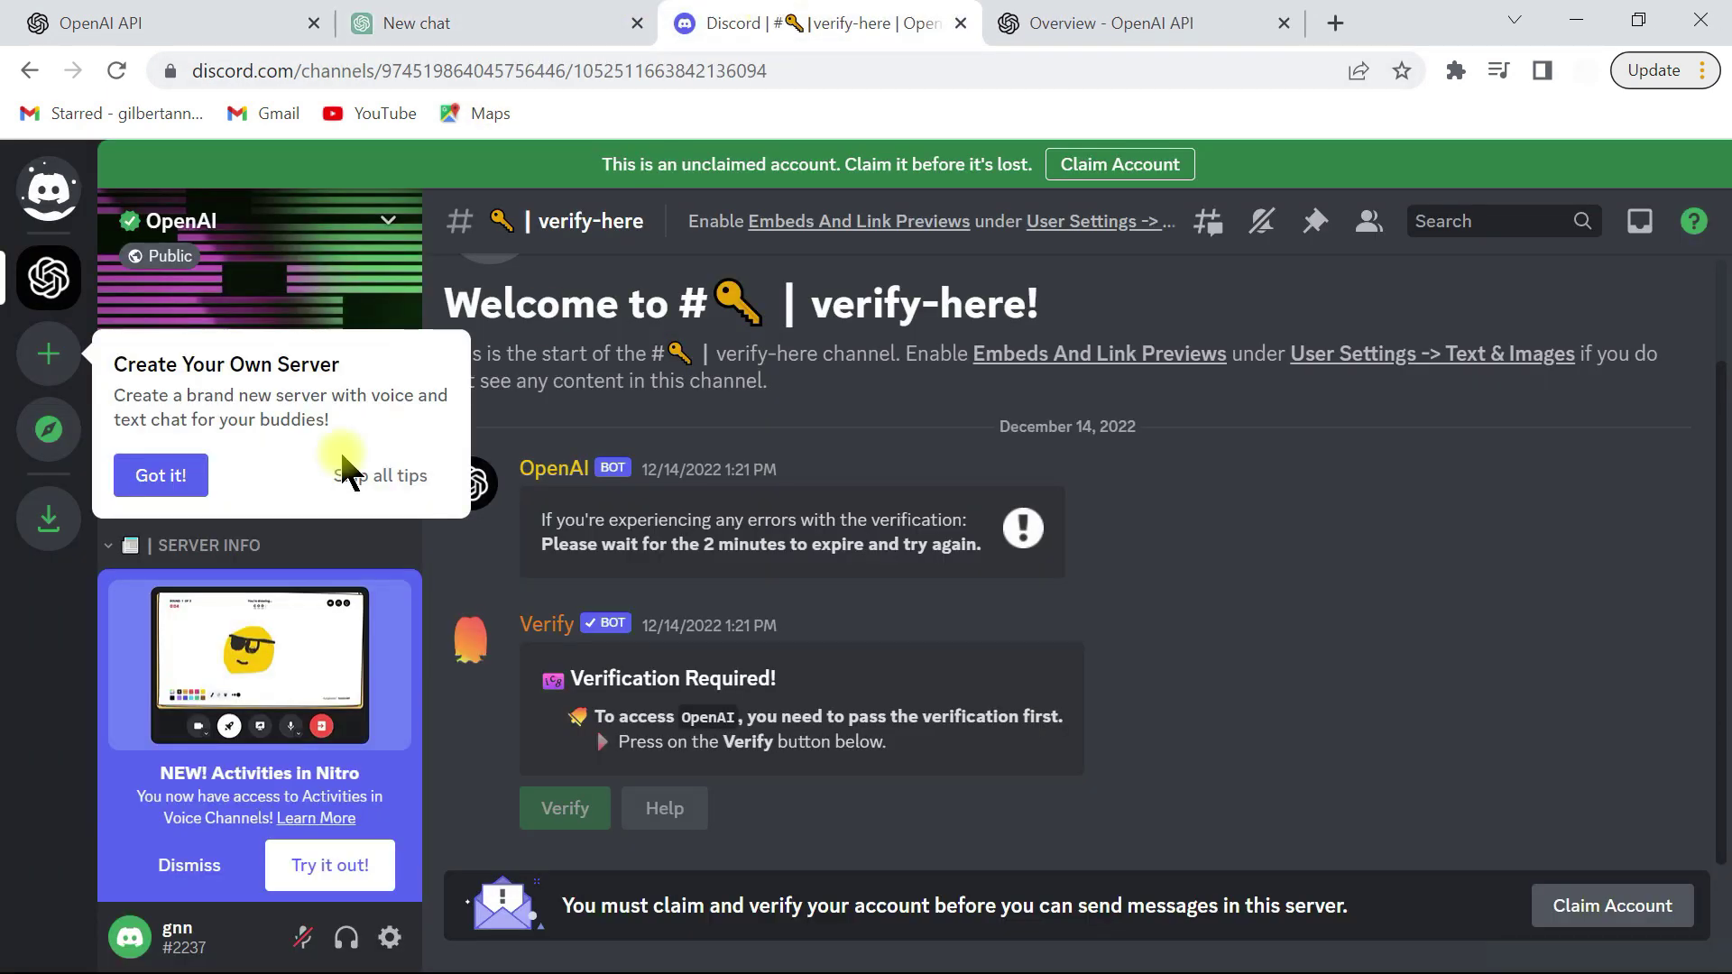
pyautogui.hotkey('ctrl', 'shift', 'Tab')
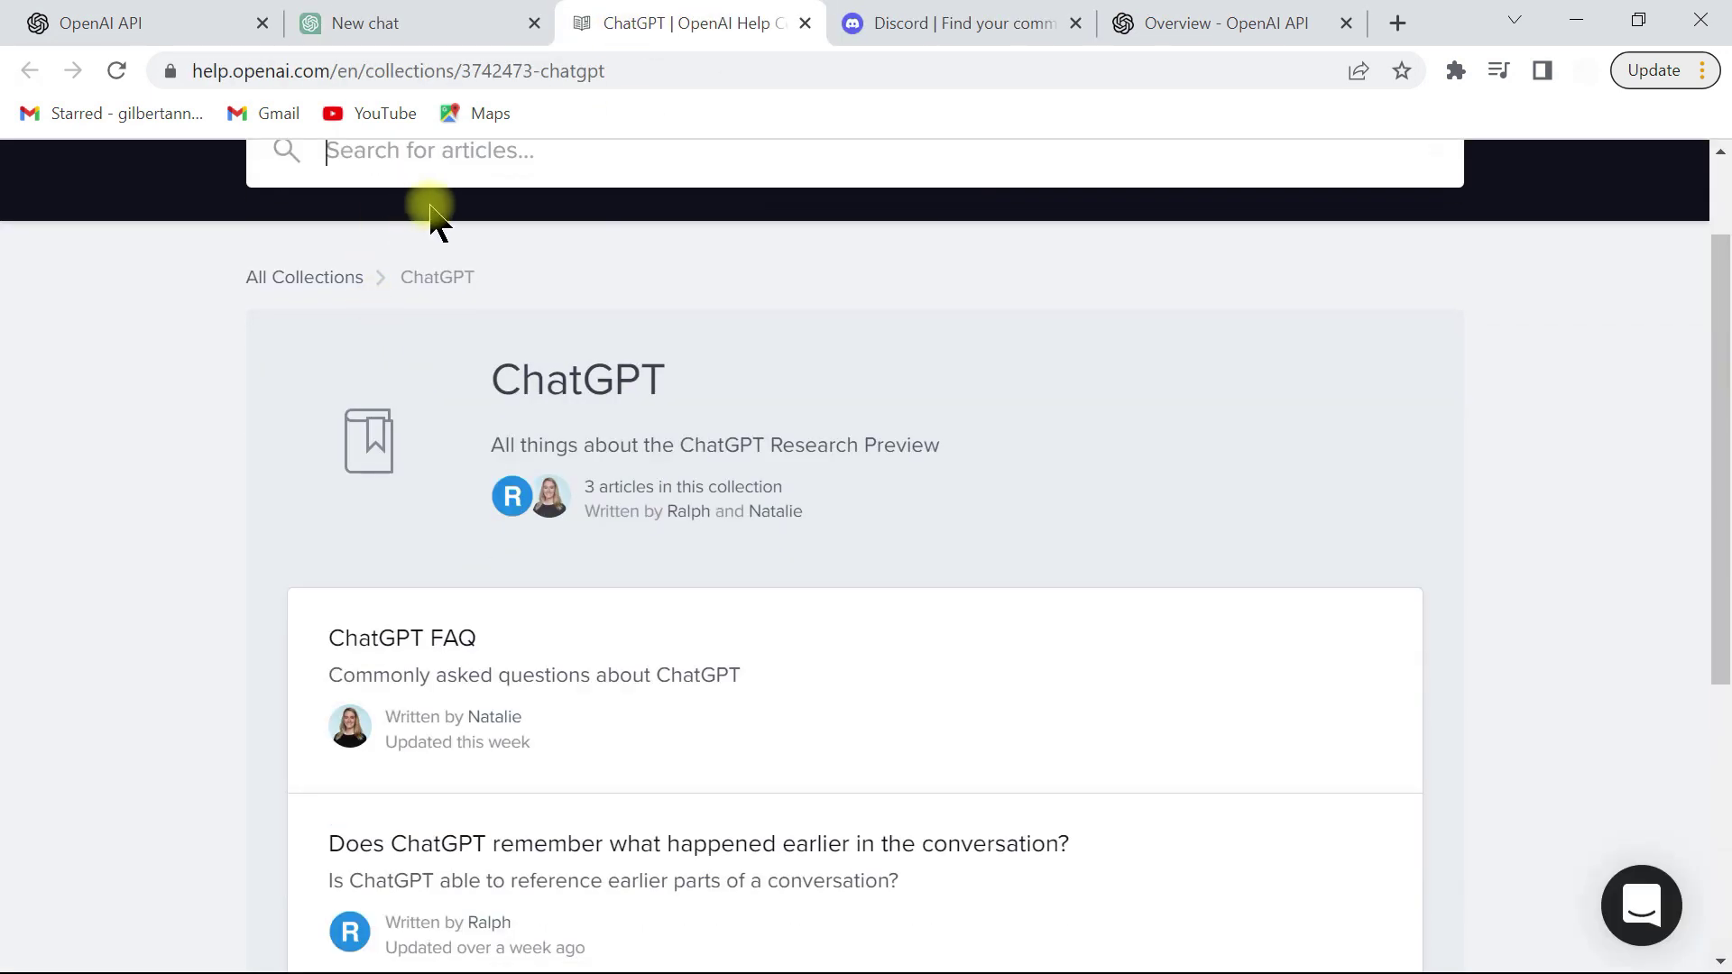
# Step: Scroll through the three ChatGPT help articles, then return to the ChatGPT tab
pyautogui.scroll(2, 369, 306)
pyautogui.scroll(-7, 496, 484)
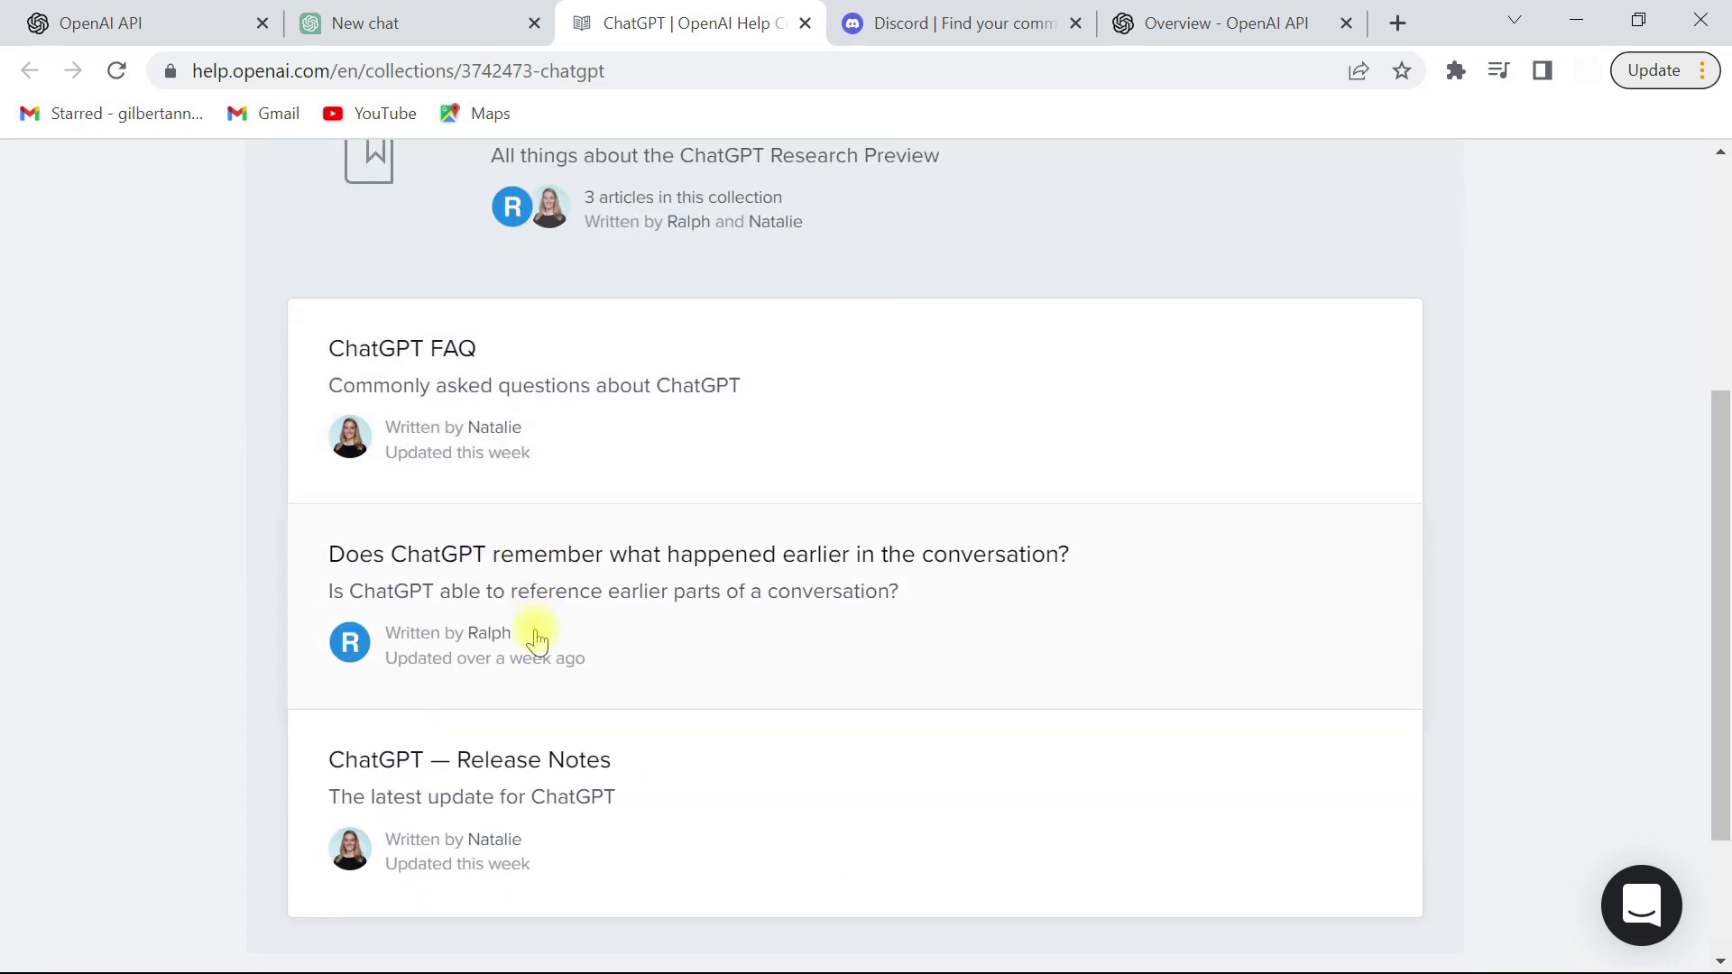
pyautogui.scroll(7, 479, 661)
pyautogui.click(384, 25)
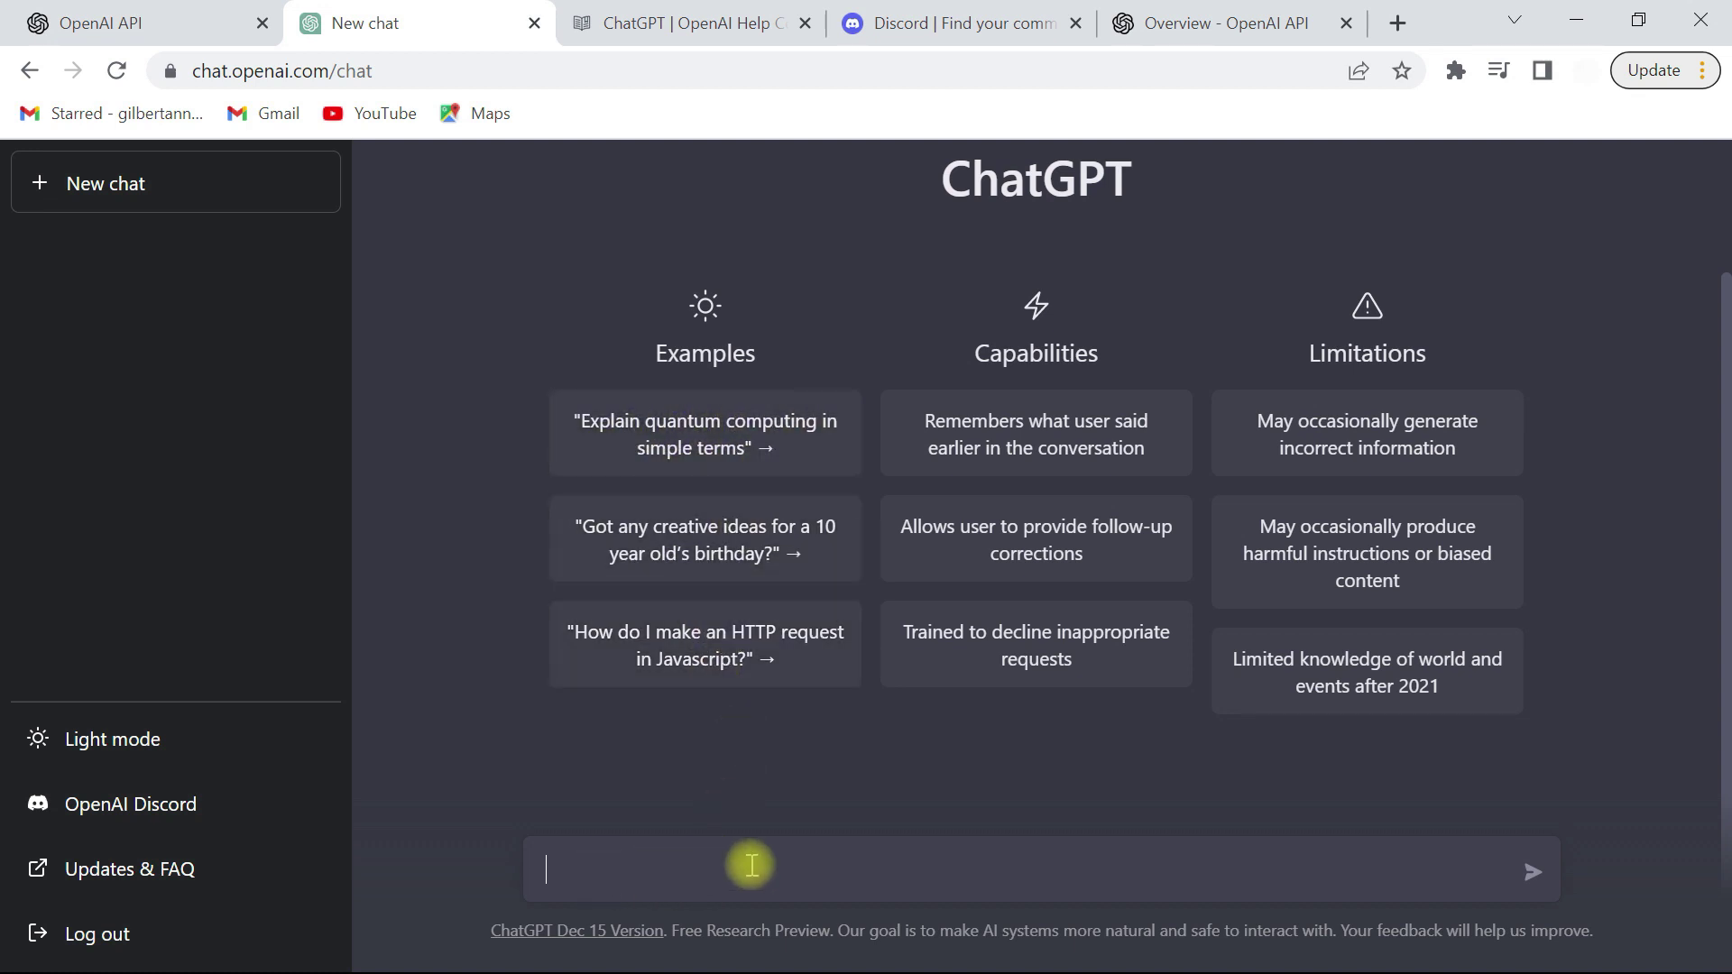
# Step: Ask 'Explain quantum computing in simple terms' and copy the question text once answered
pyautogui.click(577, 460)
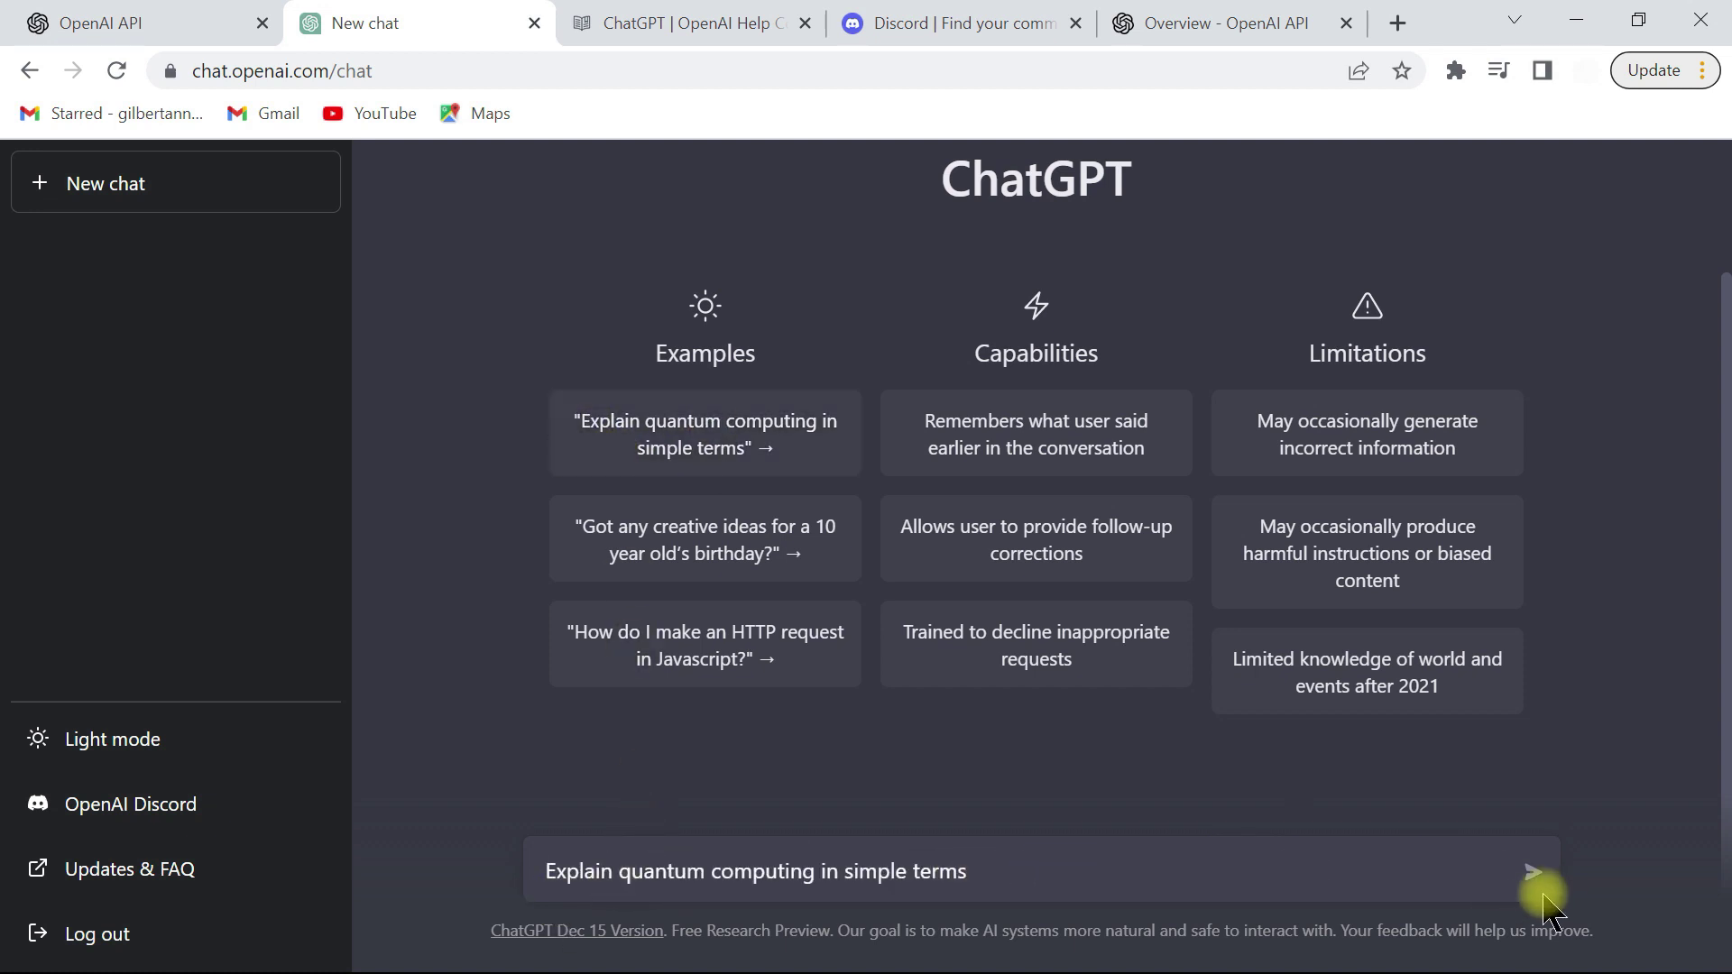
pyautogui.click(1533, 875)
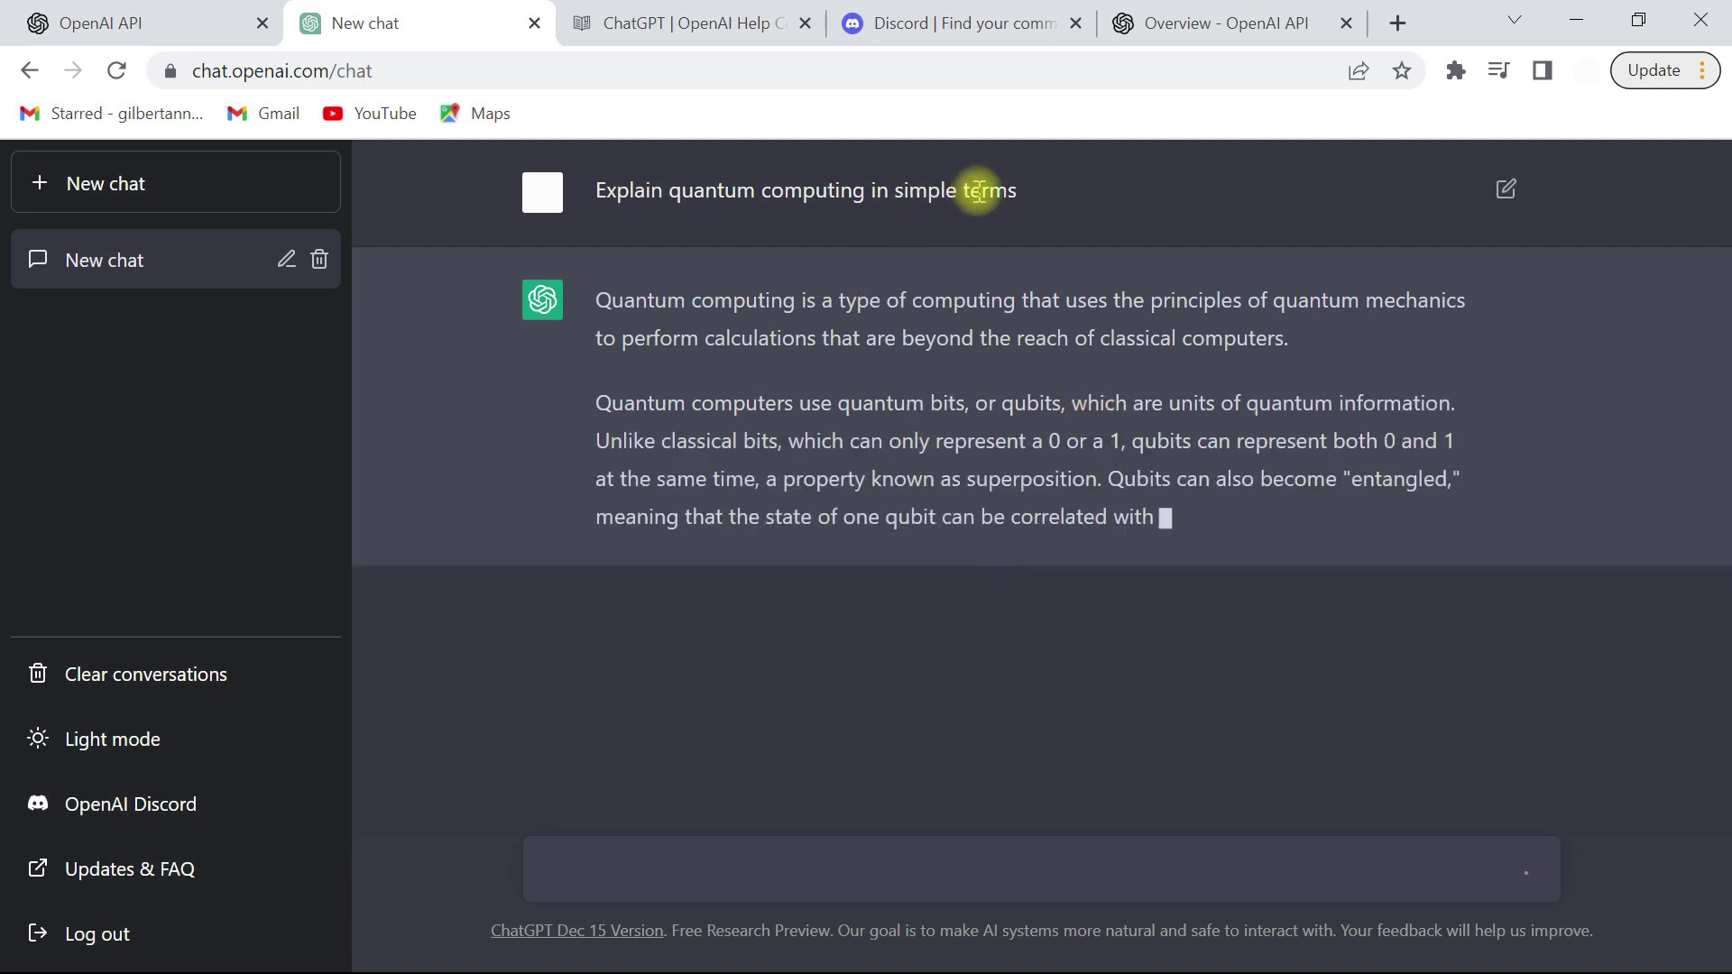
pyautogui.moveTo(1015, 190); pyautogui.dragTo(653, 191)
pyautogui.rightClick(653, 191)
pyautogui.click(638, 812)
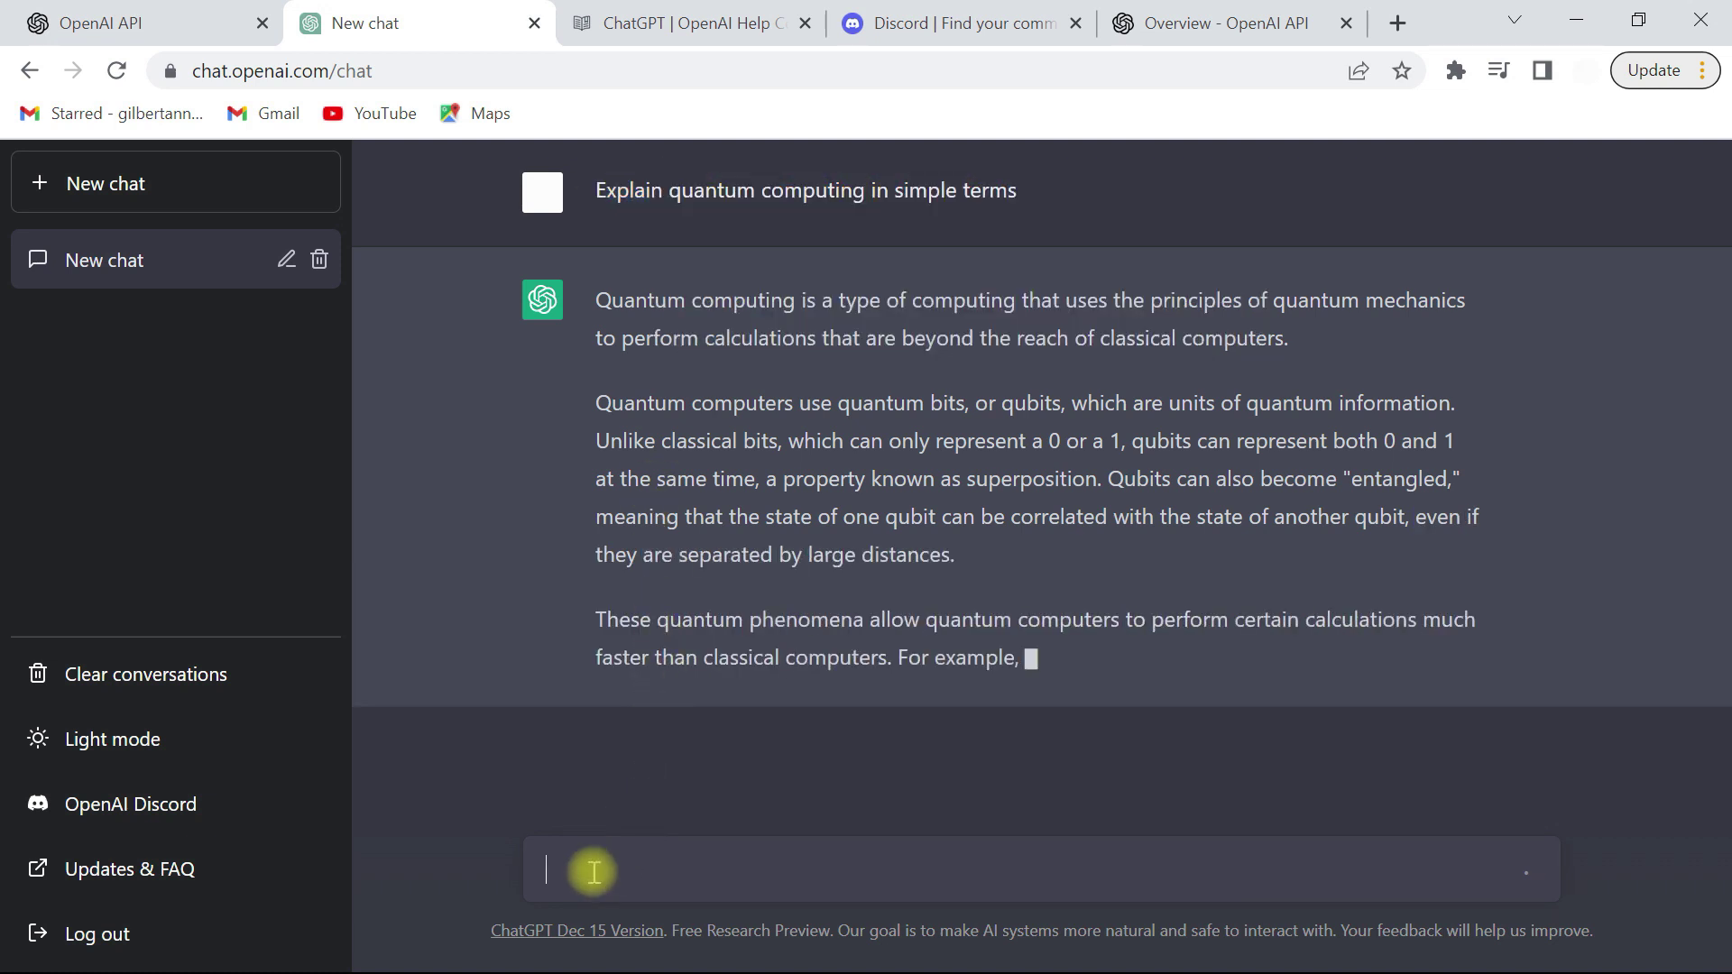
pyautogui.moveTo(1017, 167); pyautogui.dragTo(610, 175)
pyautogui.scroll(2, 680, 367)
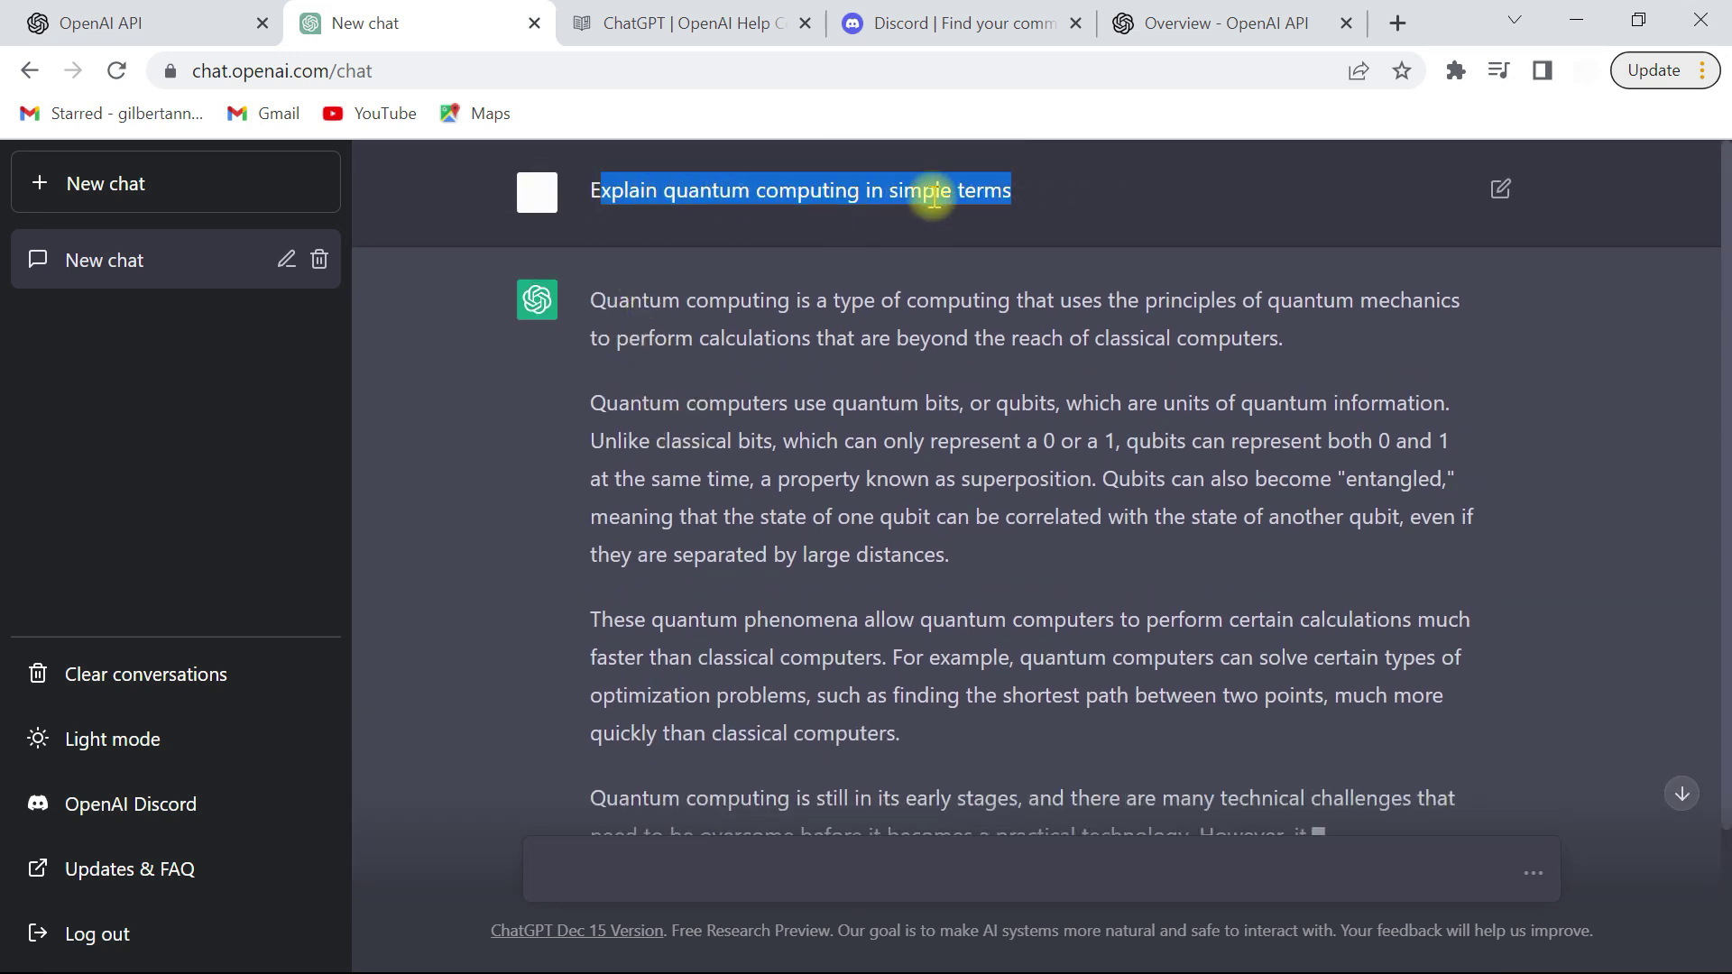
pyautogui.click(1010, 187)
pyautogui.moveTo(966, 194); pyautogui.dragTo(533, 213)
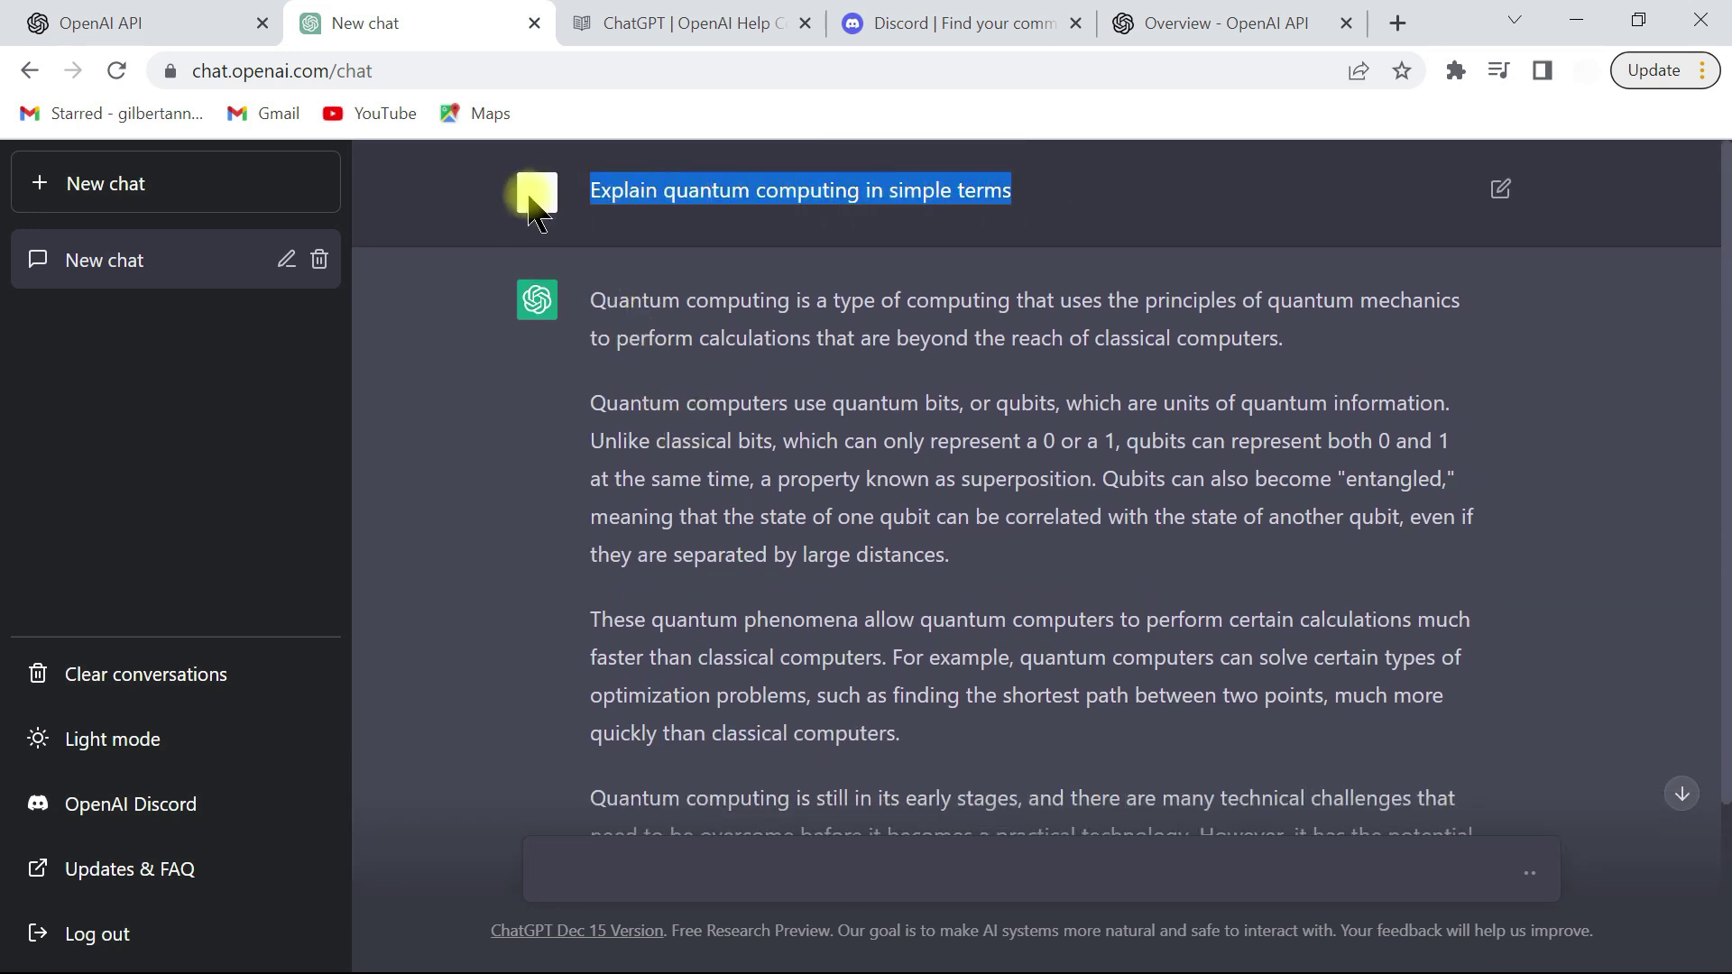
pyautogui.rightClick(649, 185)
pyautogui.click(681, 200)
pyautogui.scroll(-3, 801, 649)
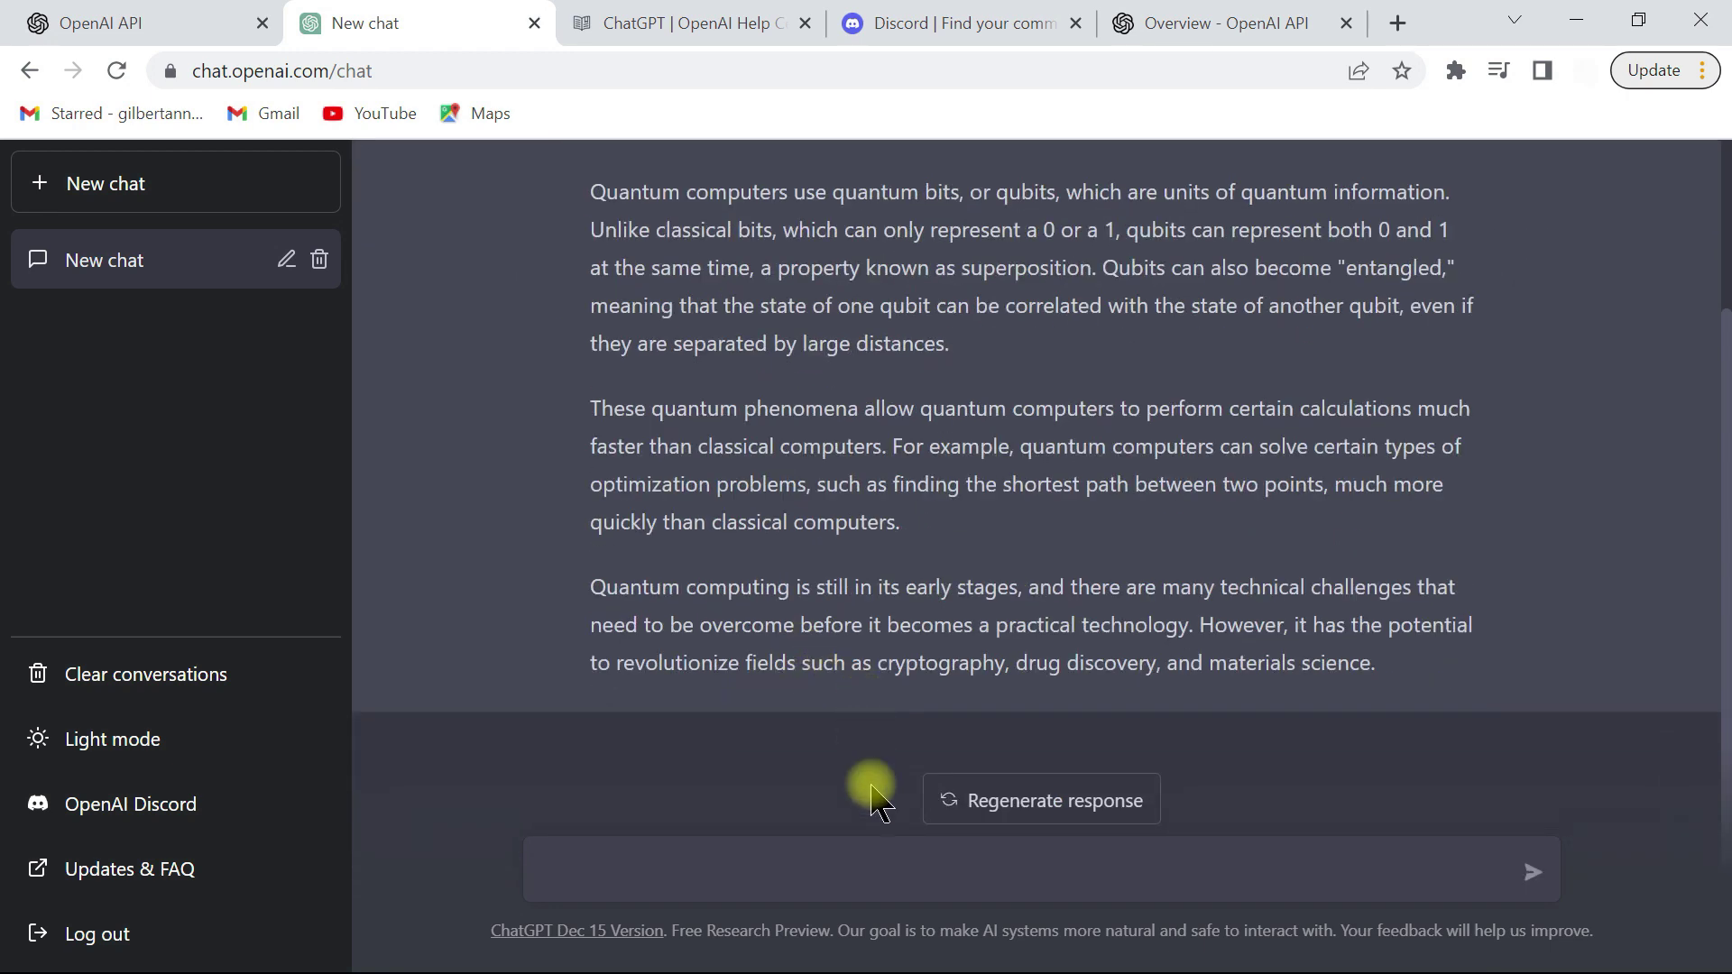
# Step: Regenerate the answer, compare versions 1/2 and 2/2, and paste the question into the message box
pyautogui.click(793, 869)
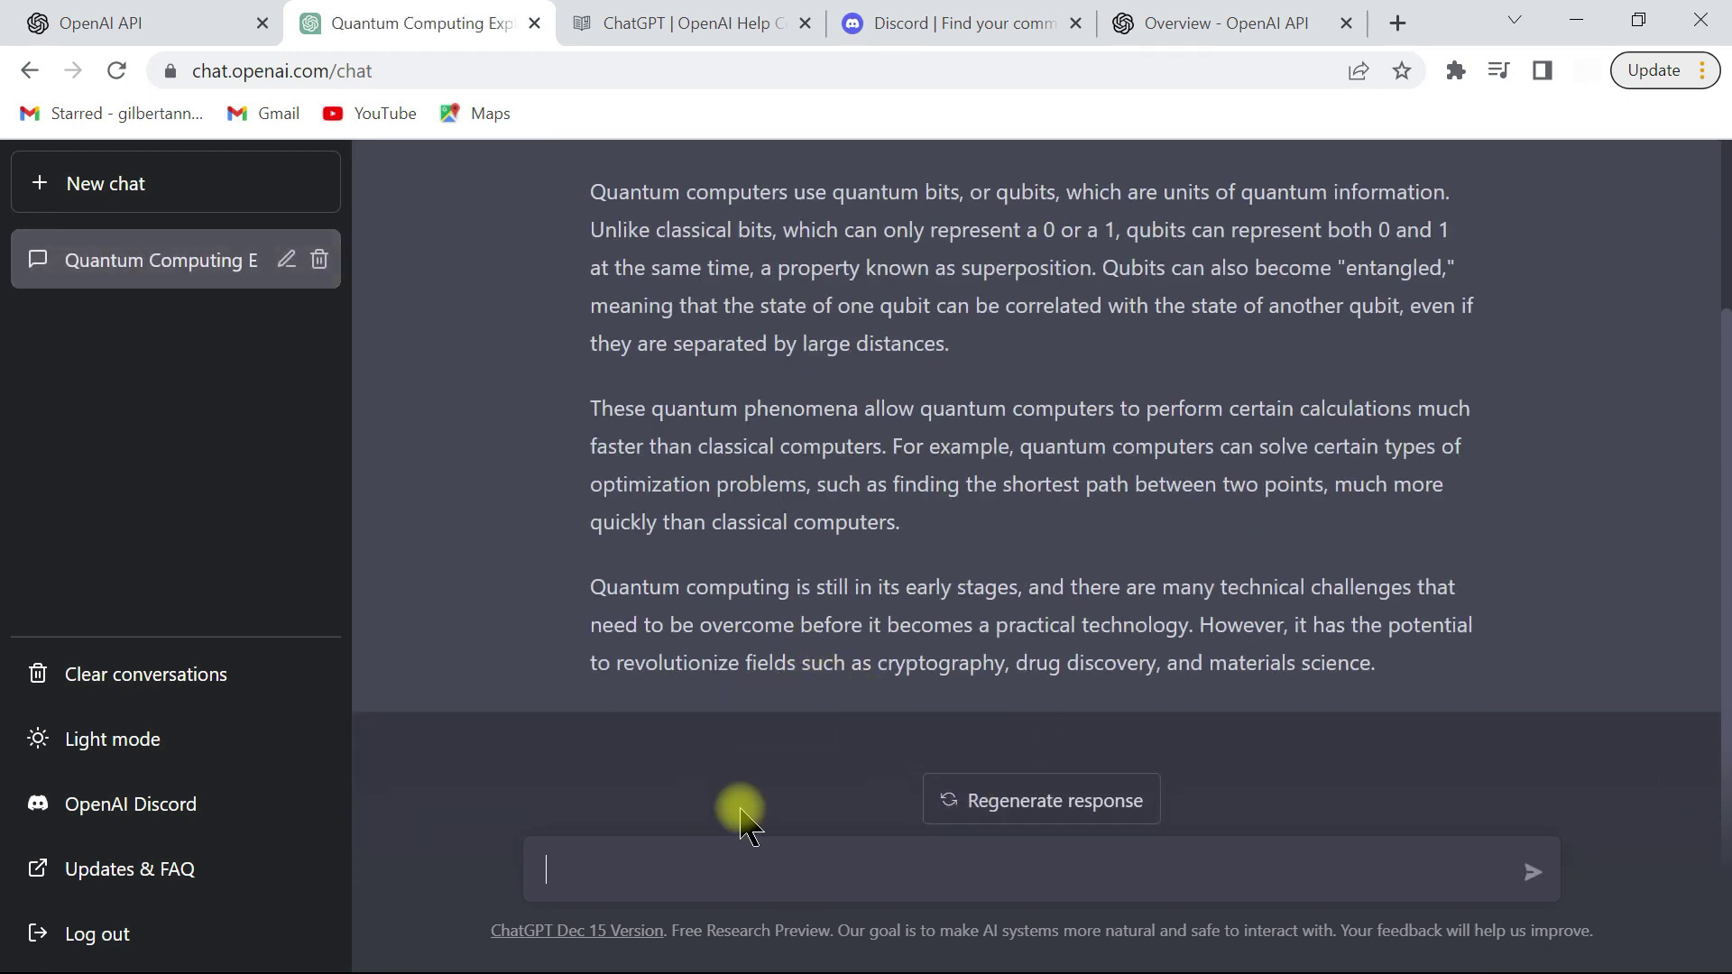
pyautogui.click(1028, 802)
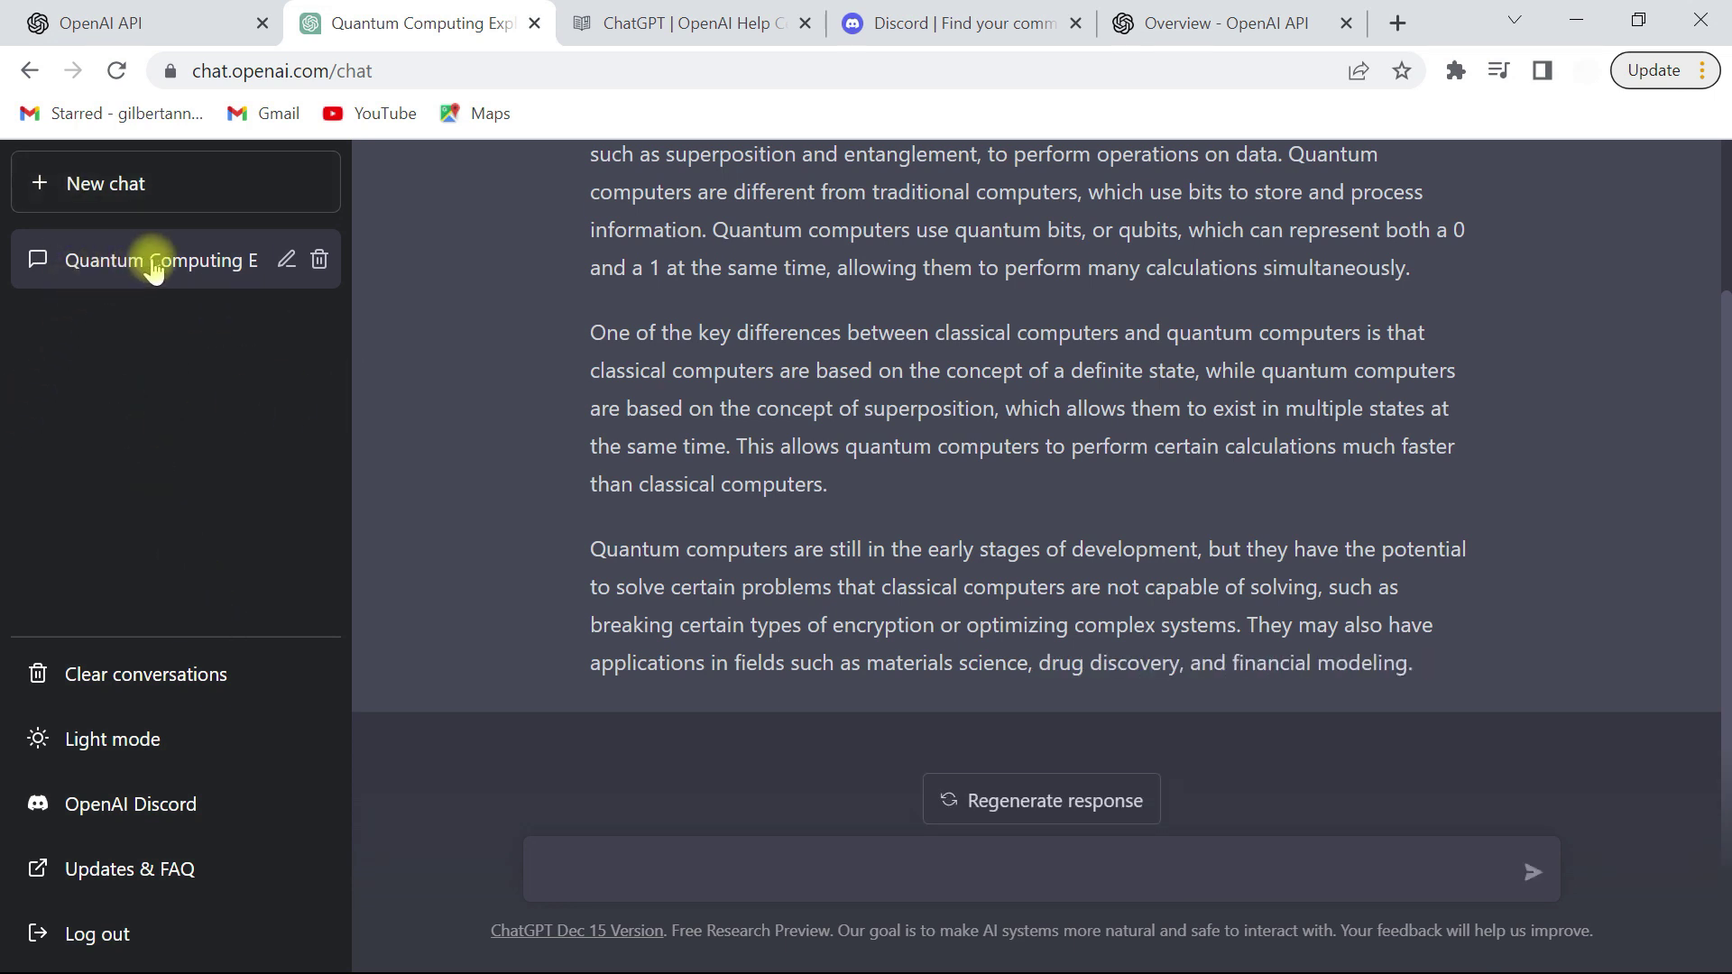
pyautogui.scroll(2, 785, 595)
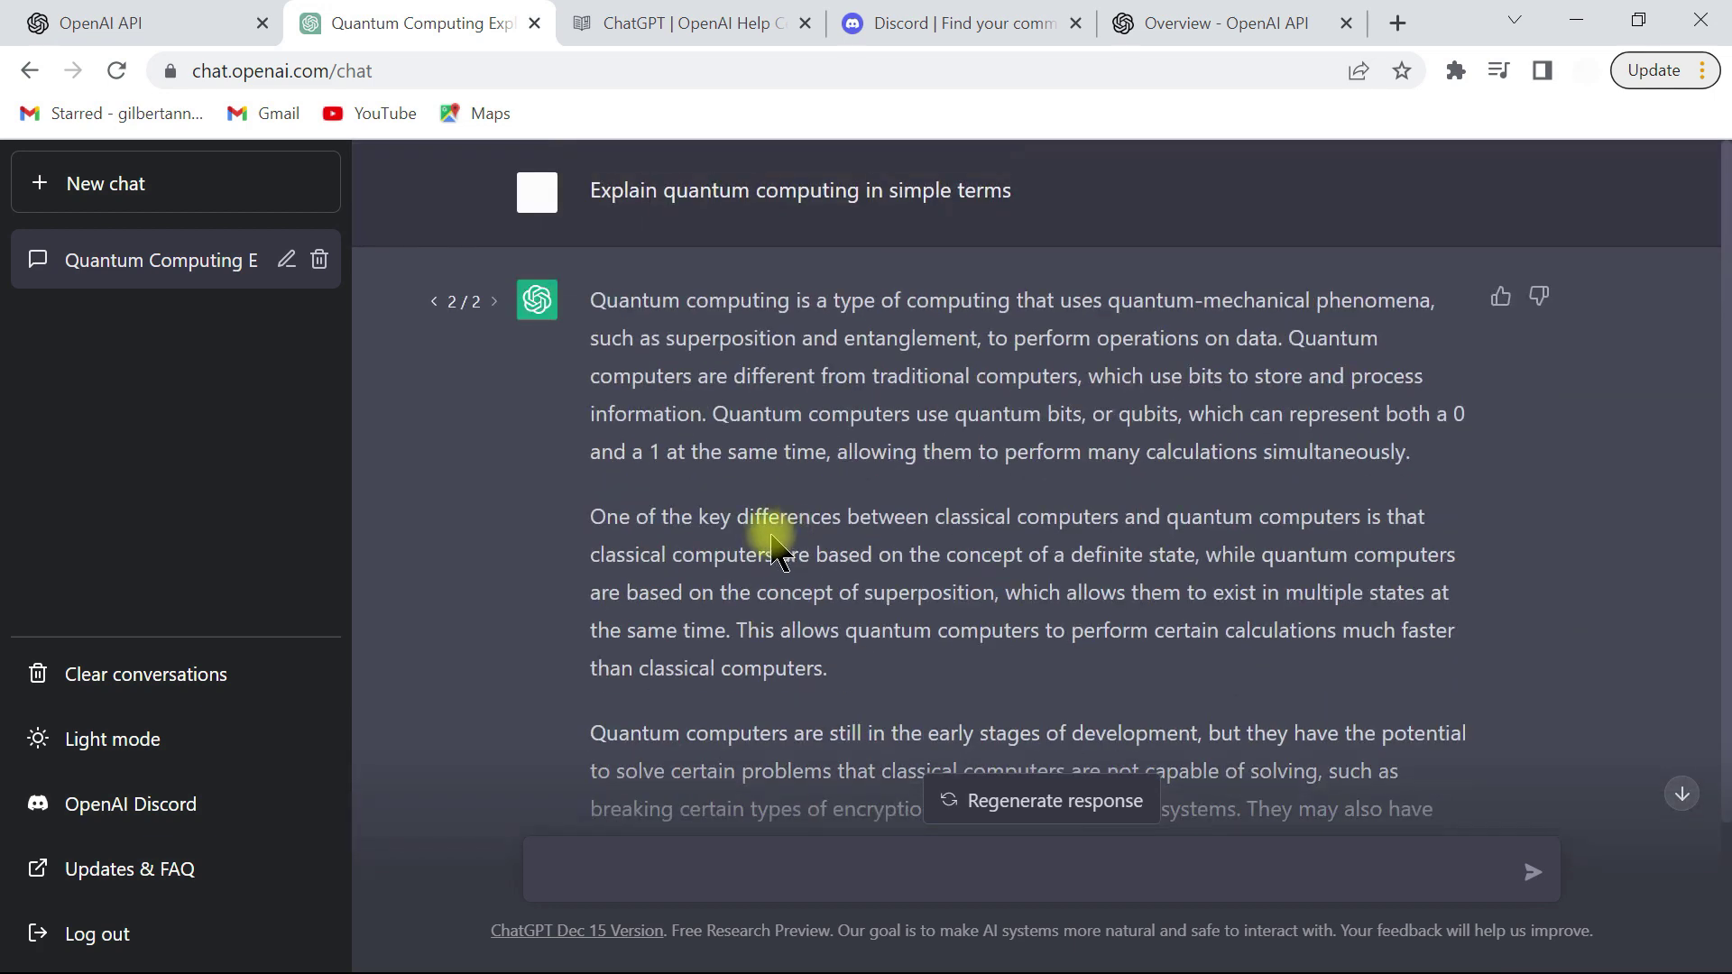
pyautogui.click(434, 303)
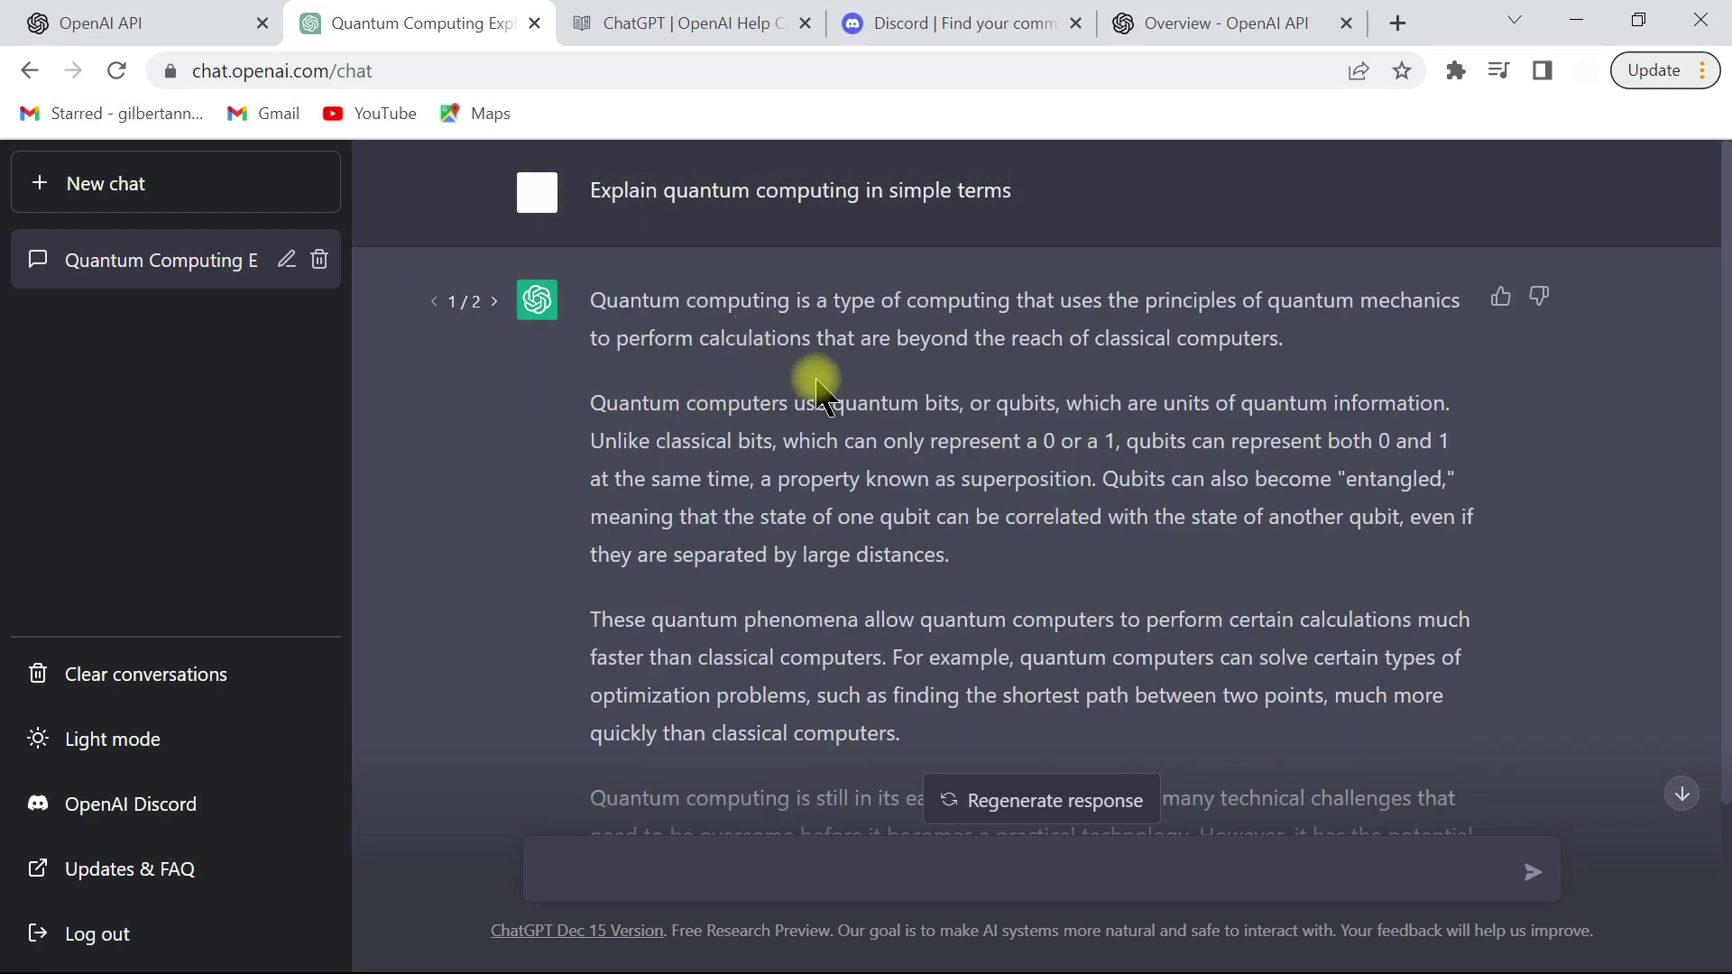
pyautogui.scroll(-3, 823, 451)
pyautogui.scroll(2, 834, 483)
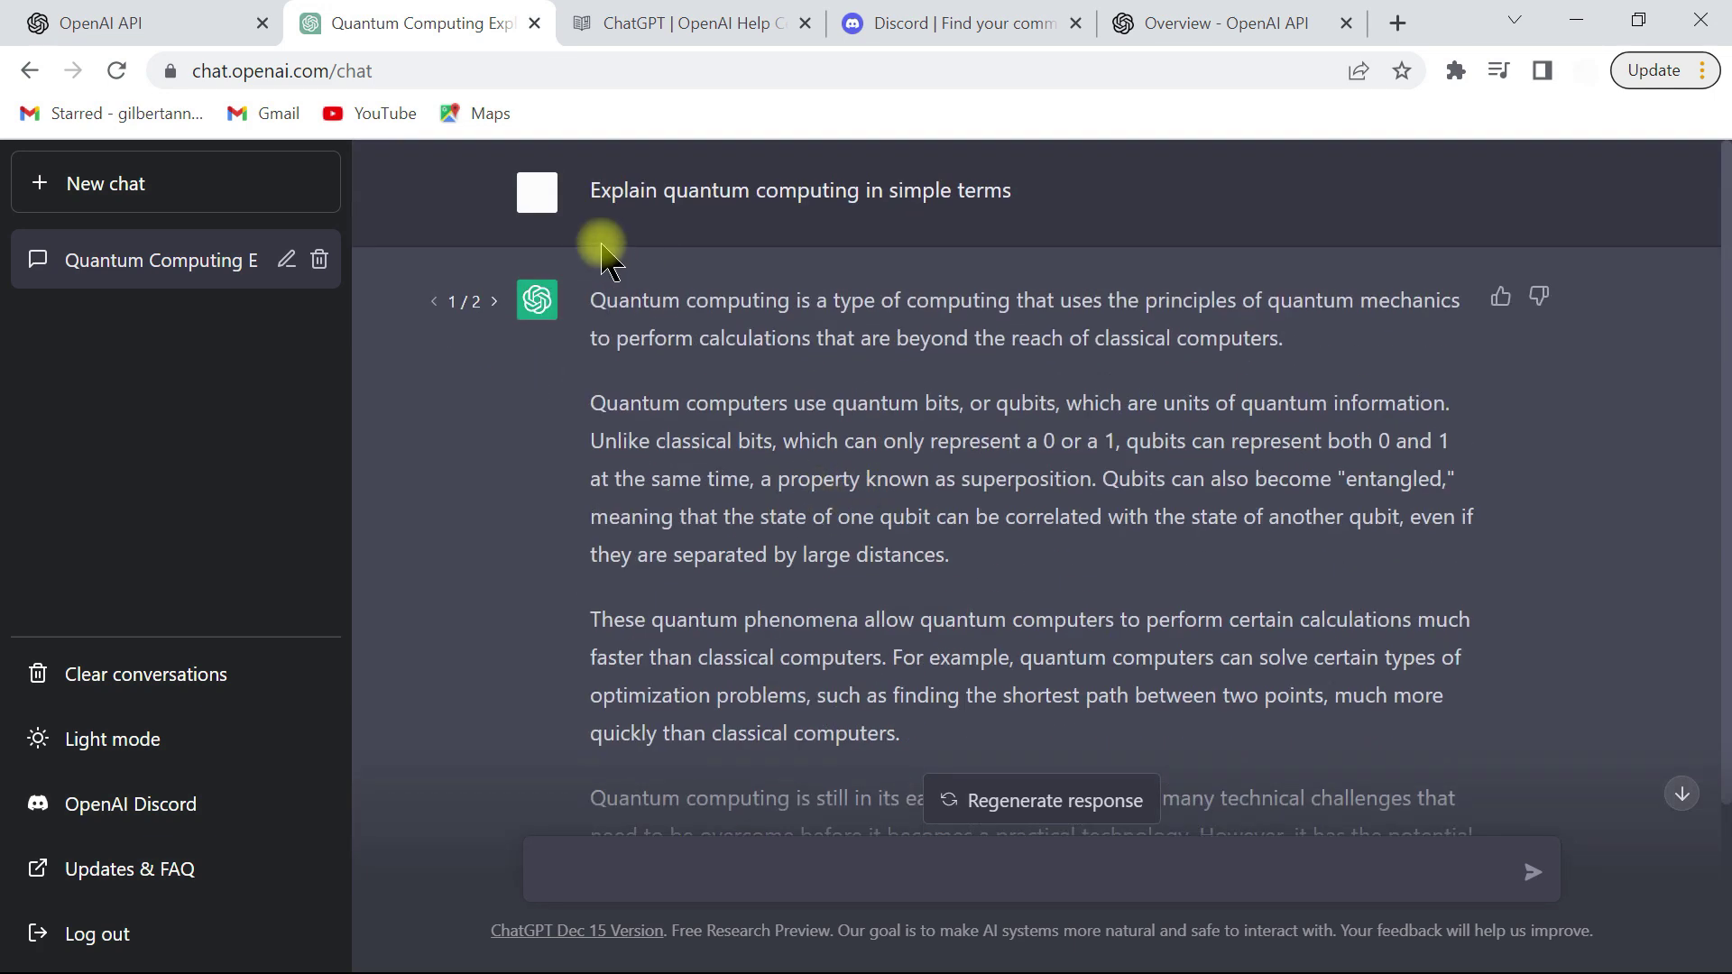
pyautogui.click(496, 303)
pyautogui.scroll(-2, 830, 537)
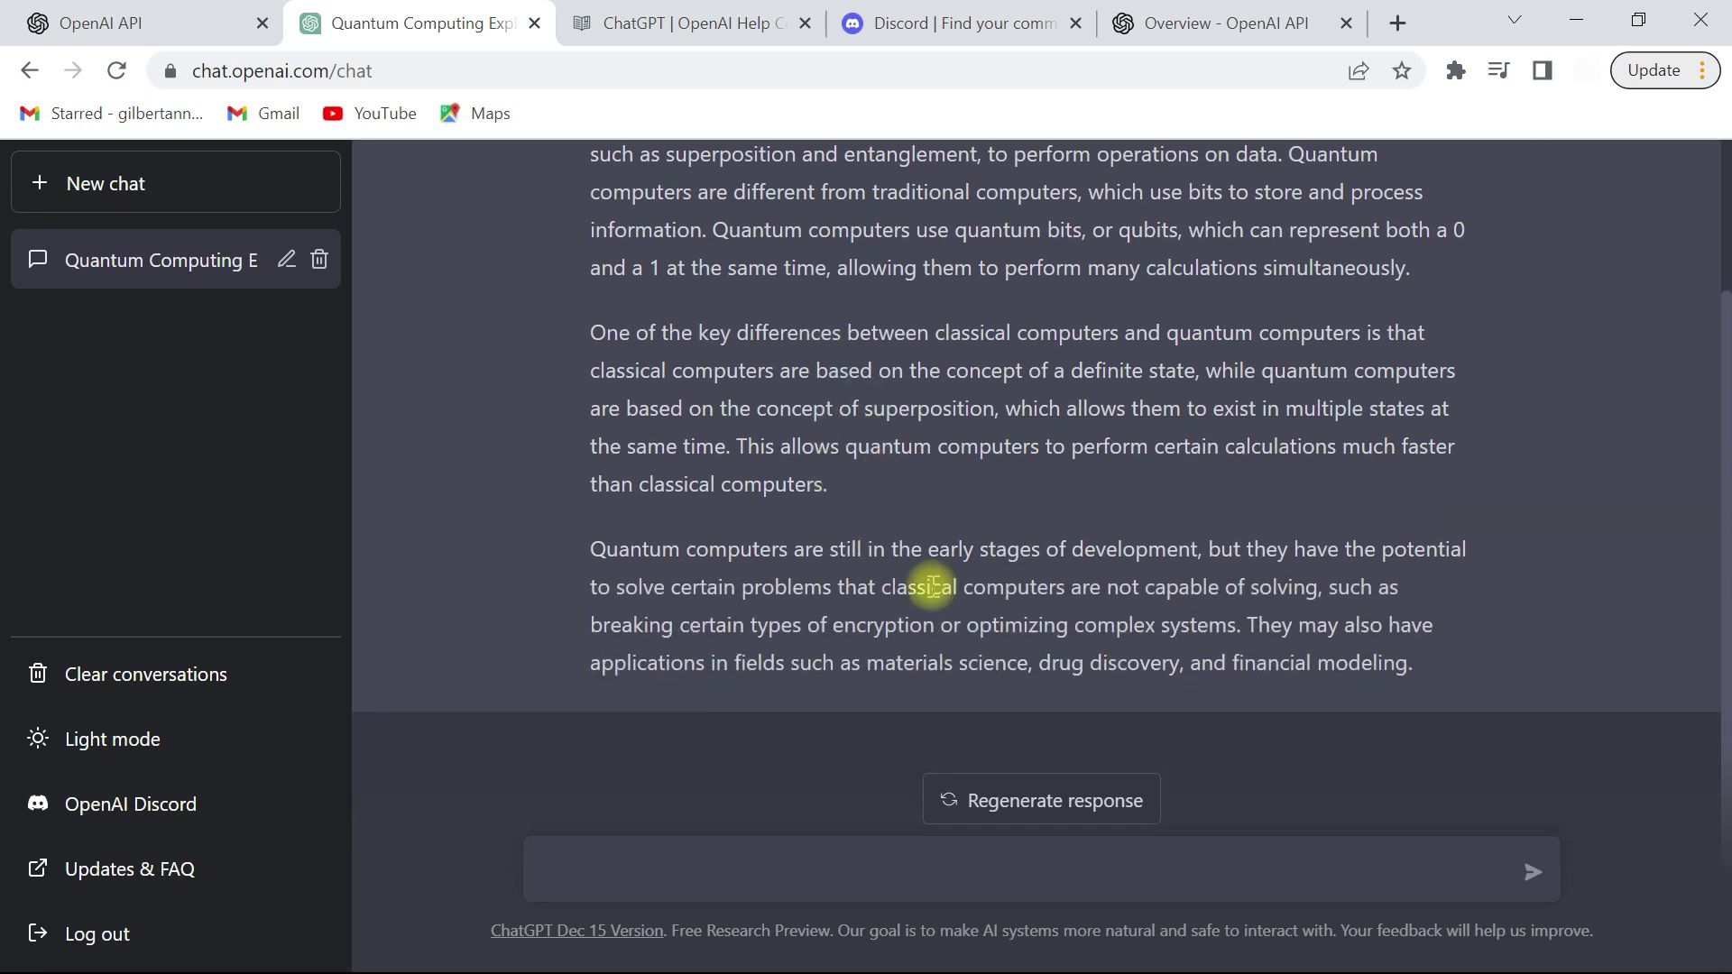
pyautogui.click(552, 807)
pyautogui.write('Explain quantum computing in simple terms')
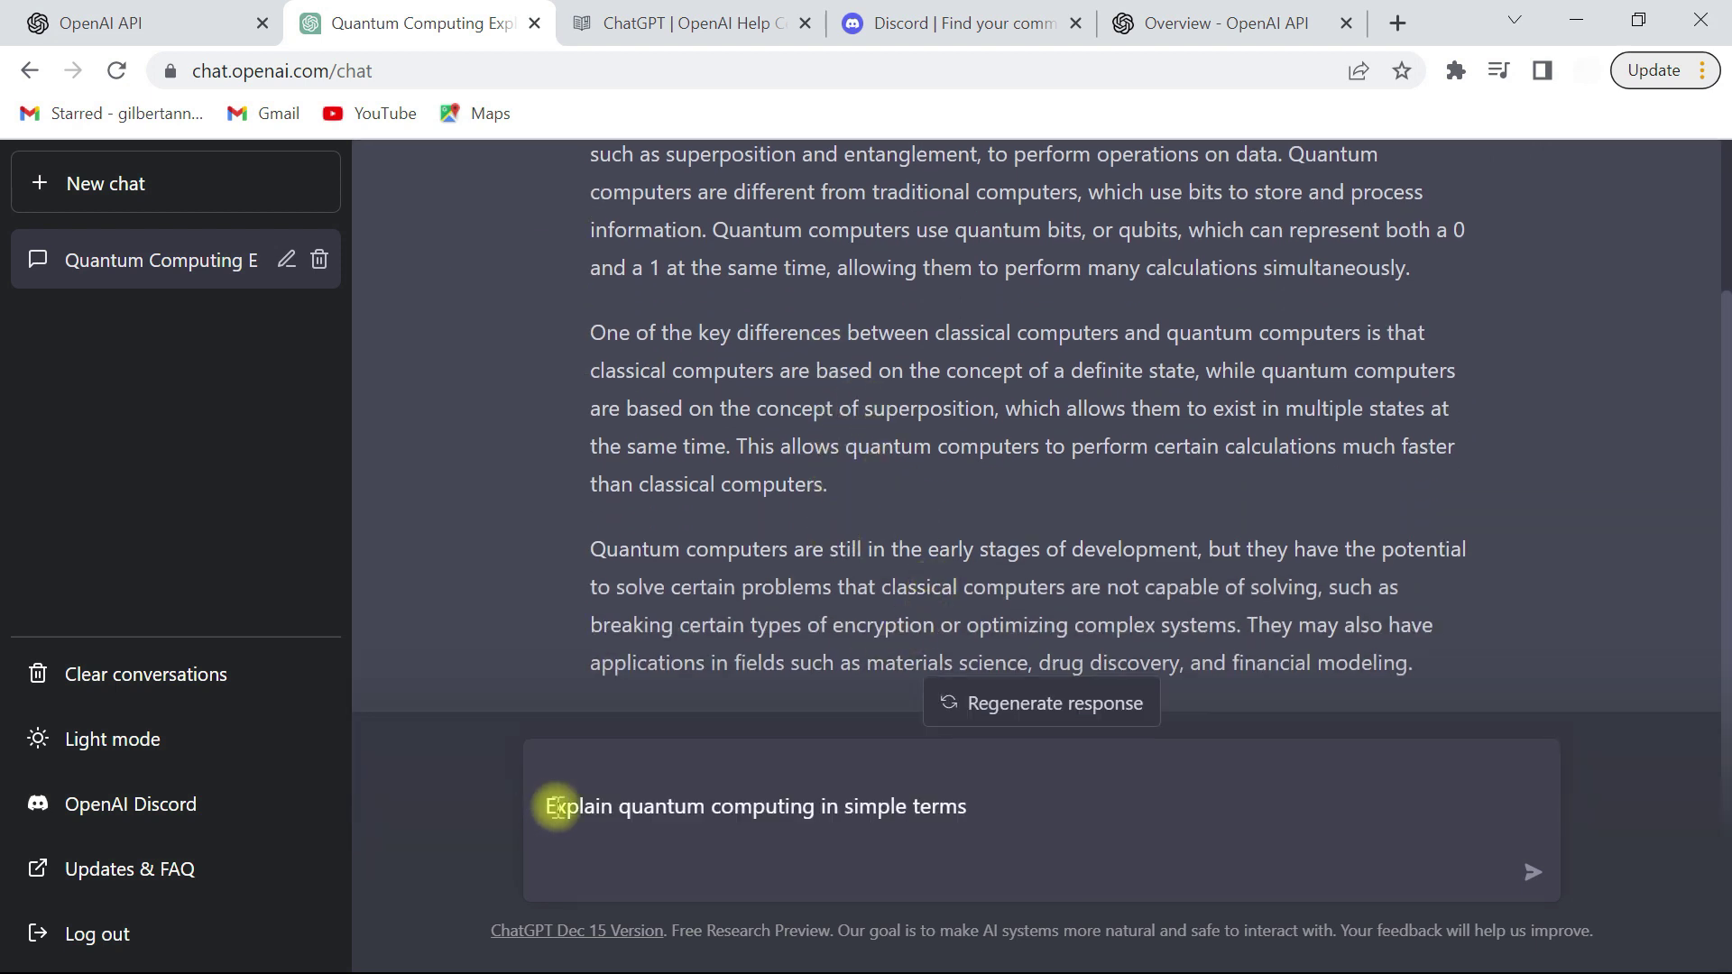
# Step: Send 'Explain quantum computing in less than 20 words', then start a new chat
pyautogui.moveTo(965, 804); pyautogui.dragTo(864, 804)
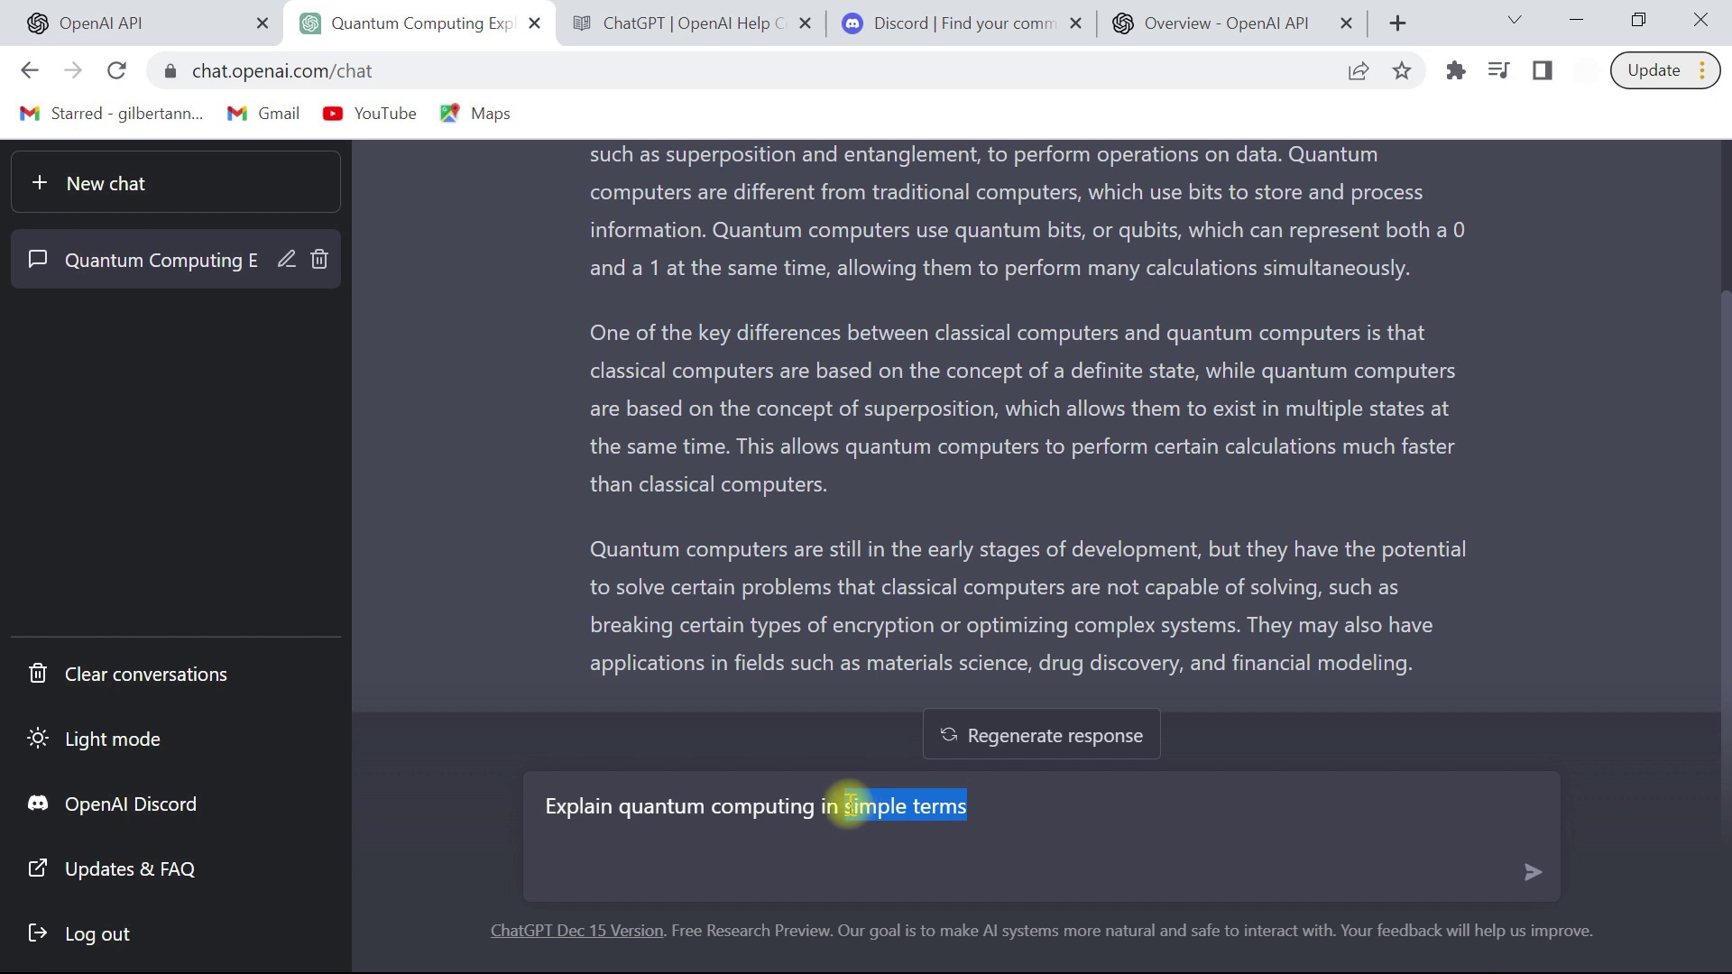
pyautogui.press('BackSpace')
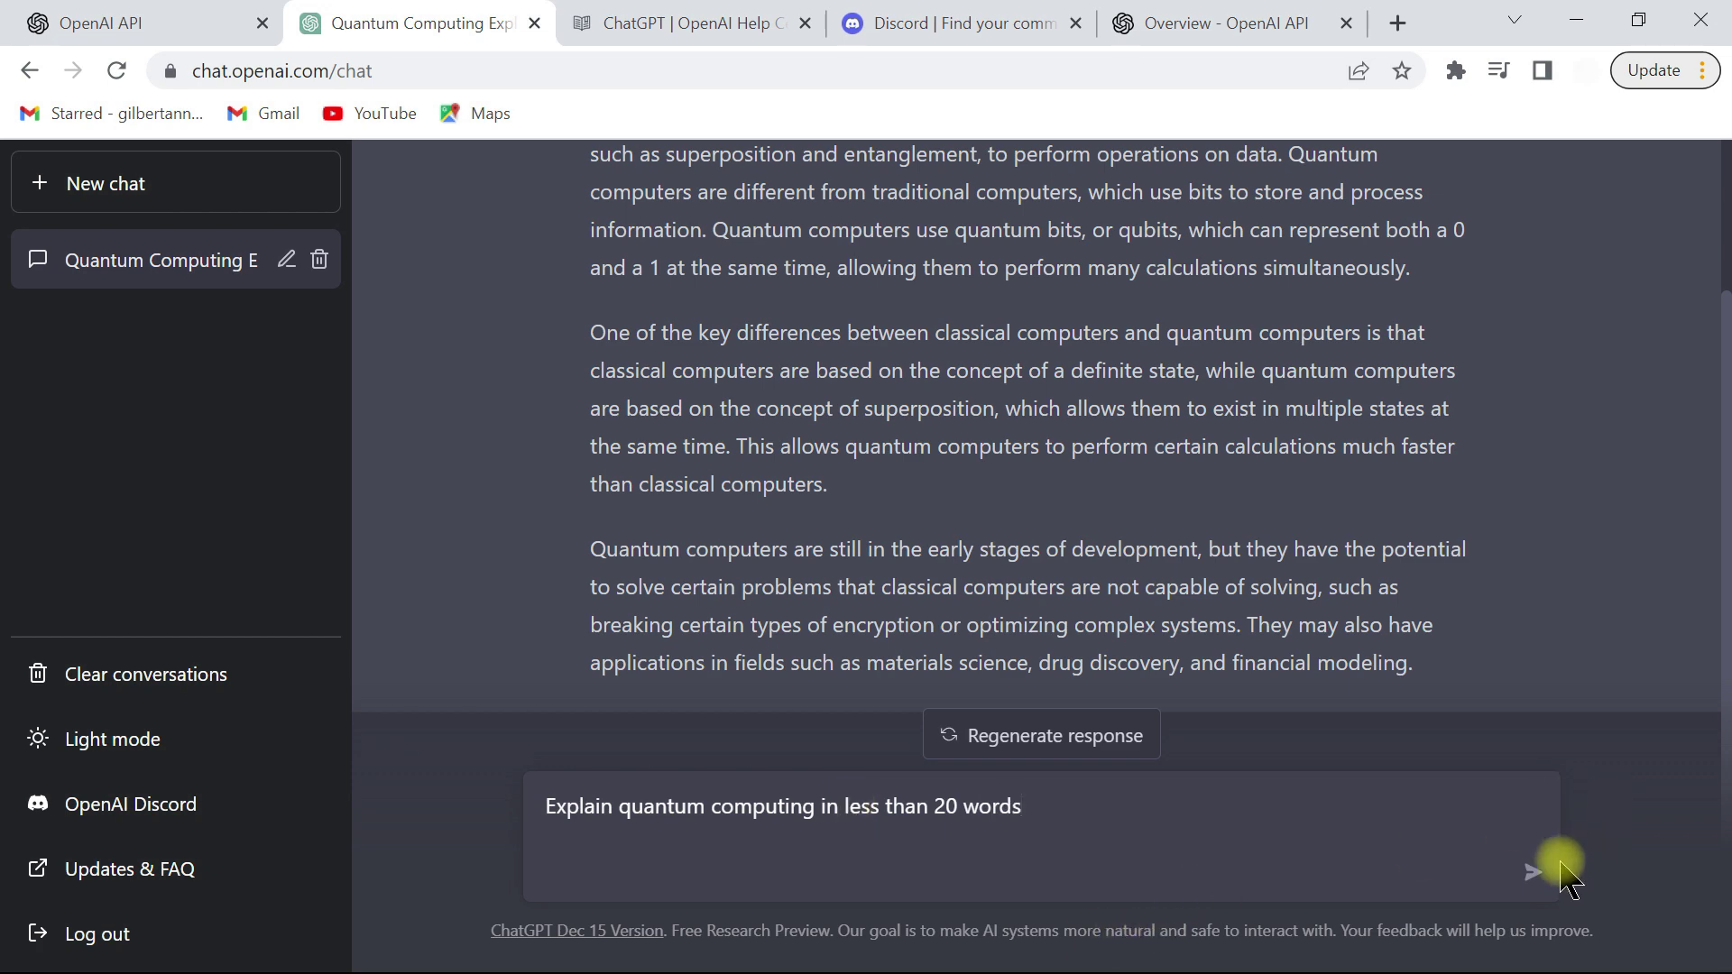
pyautogui.click(1532, 871)
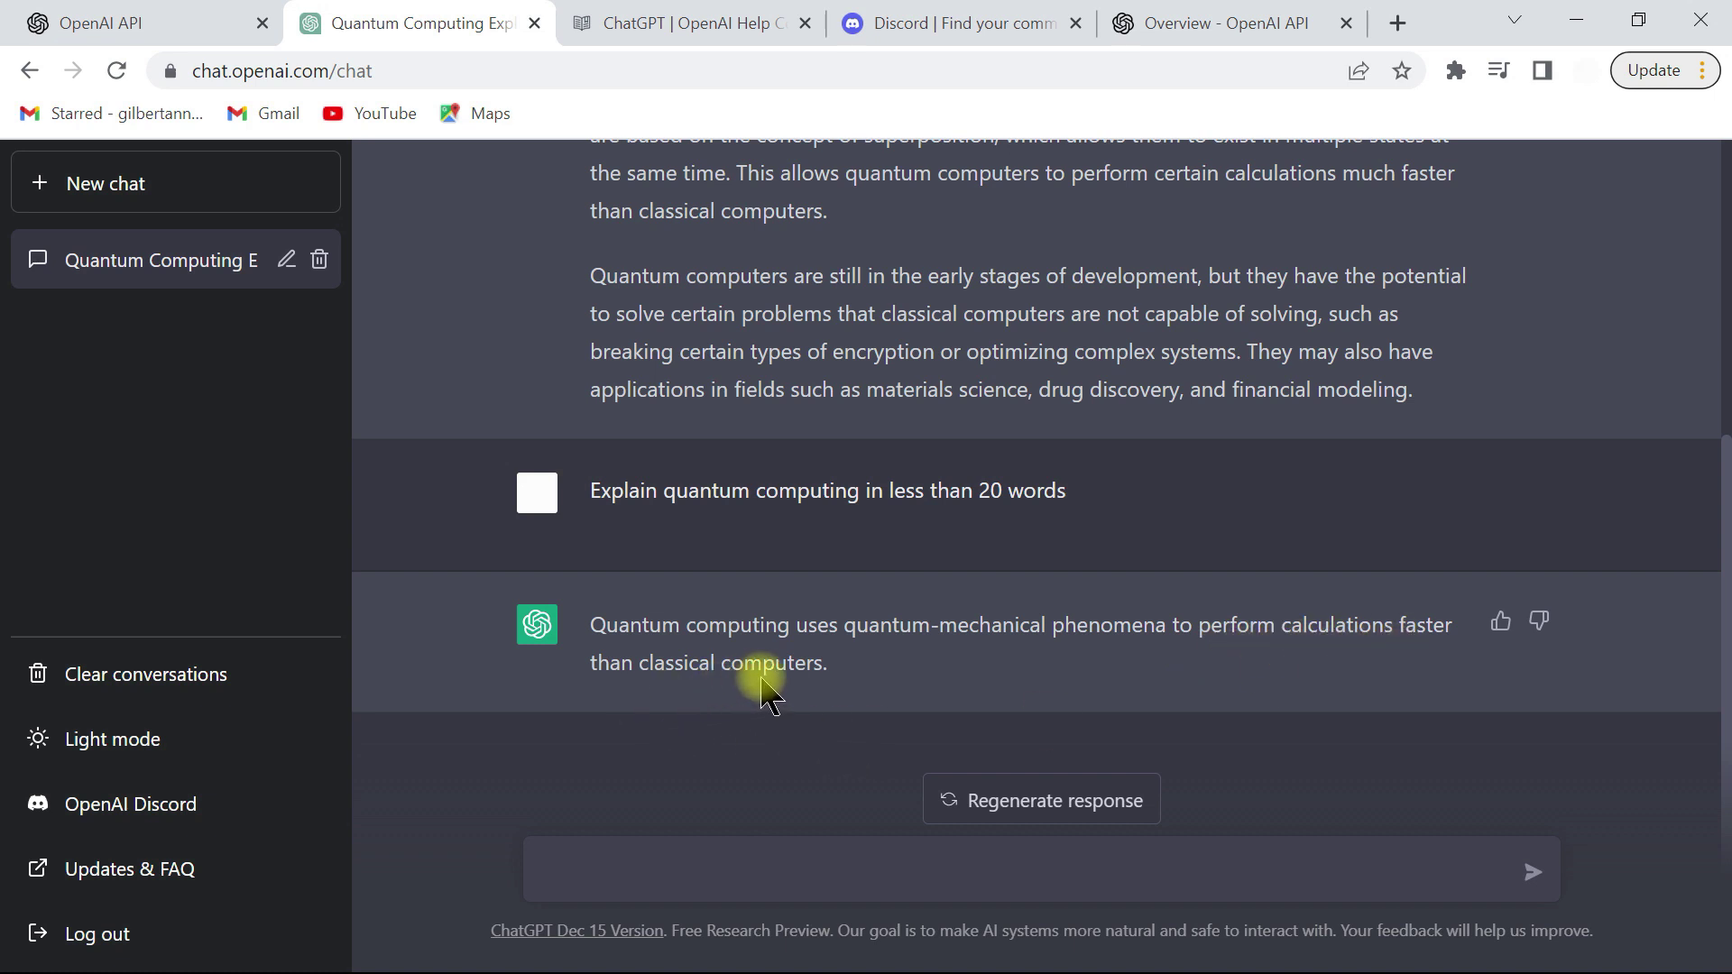
pyautogui.scroll(5, 792, 706)
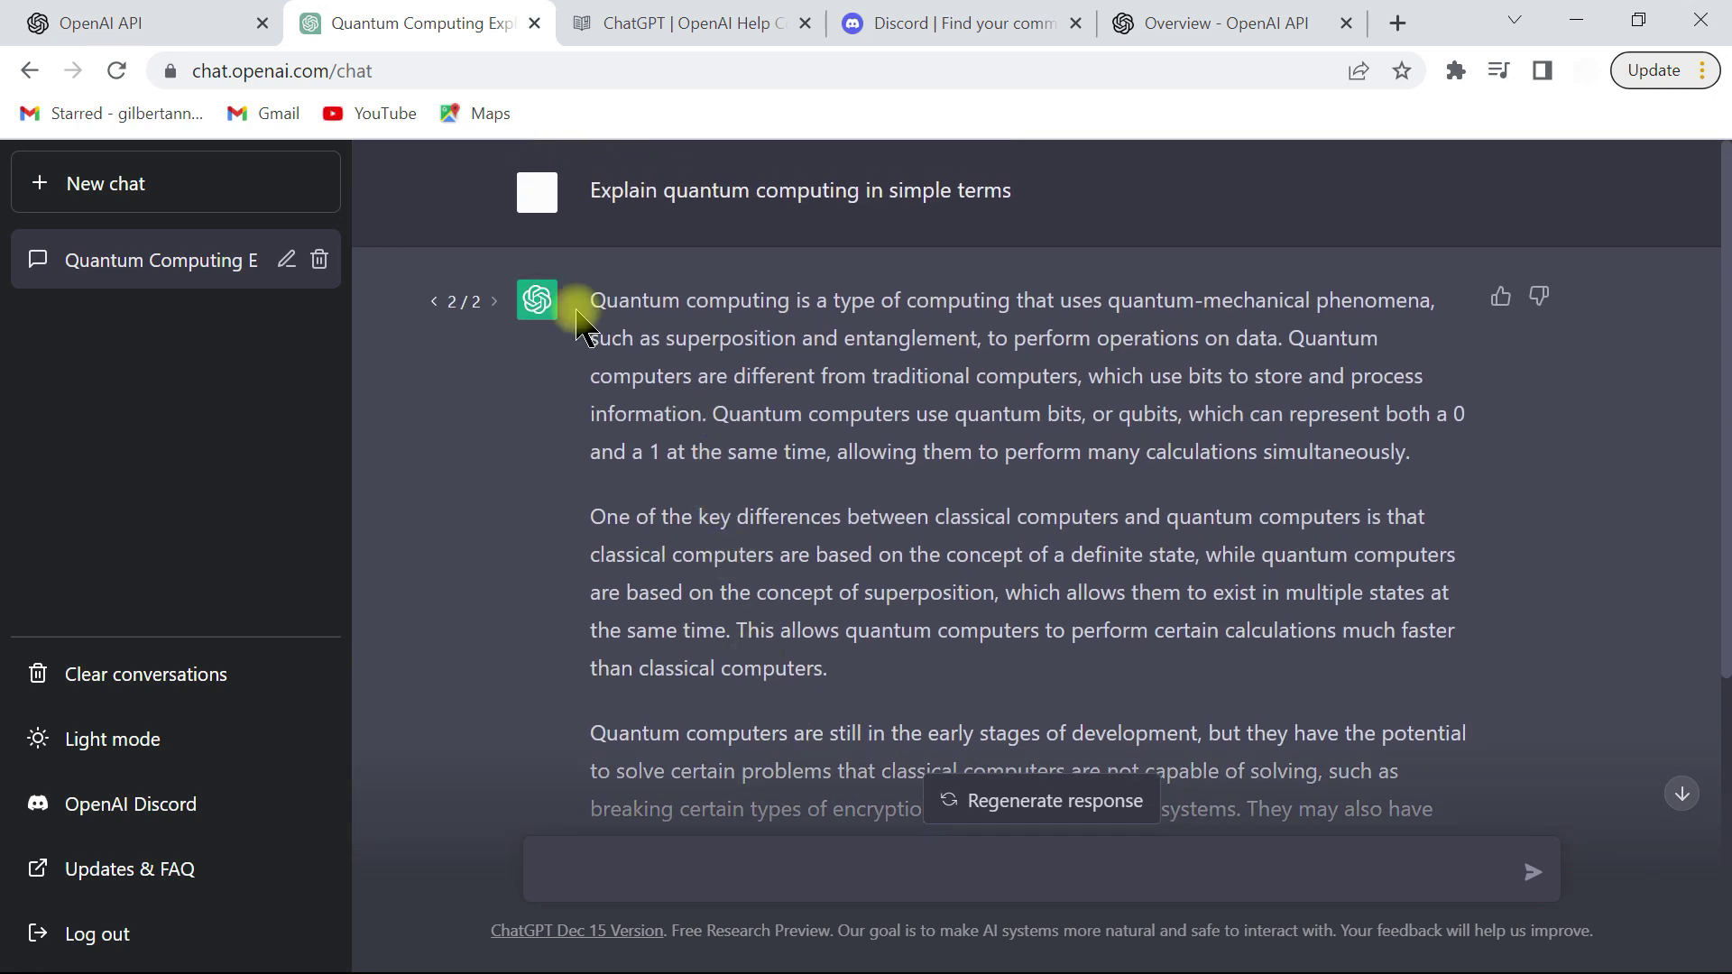
pyautogui.click(31, 183)
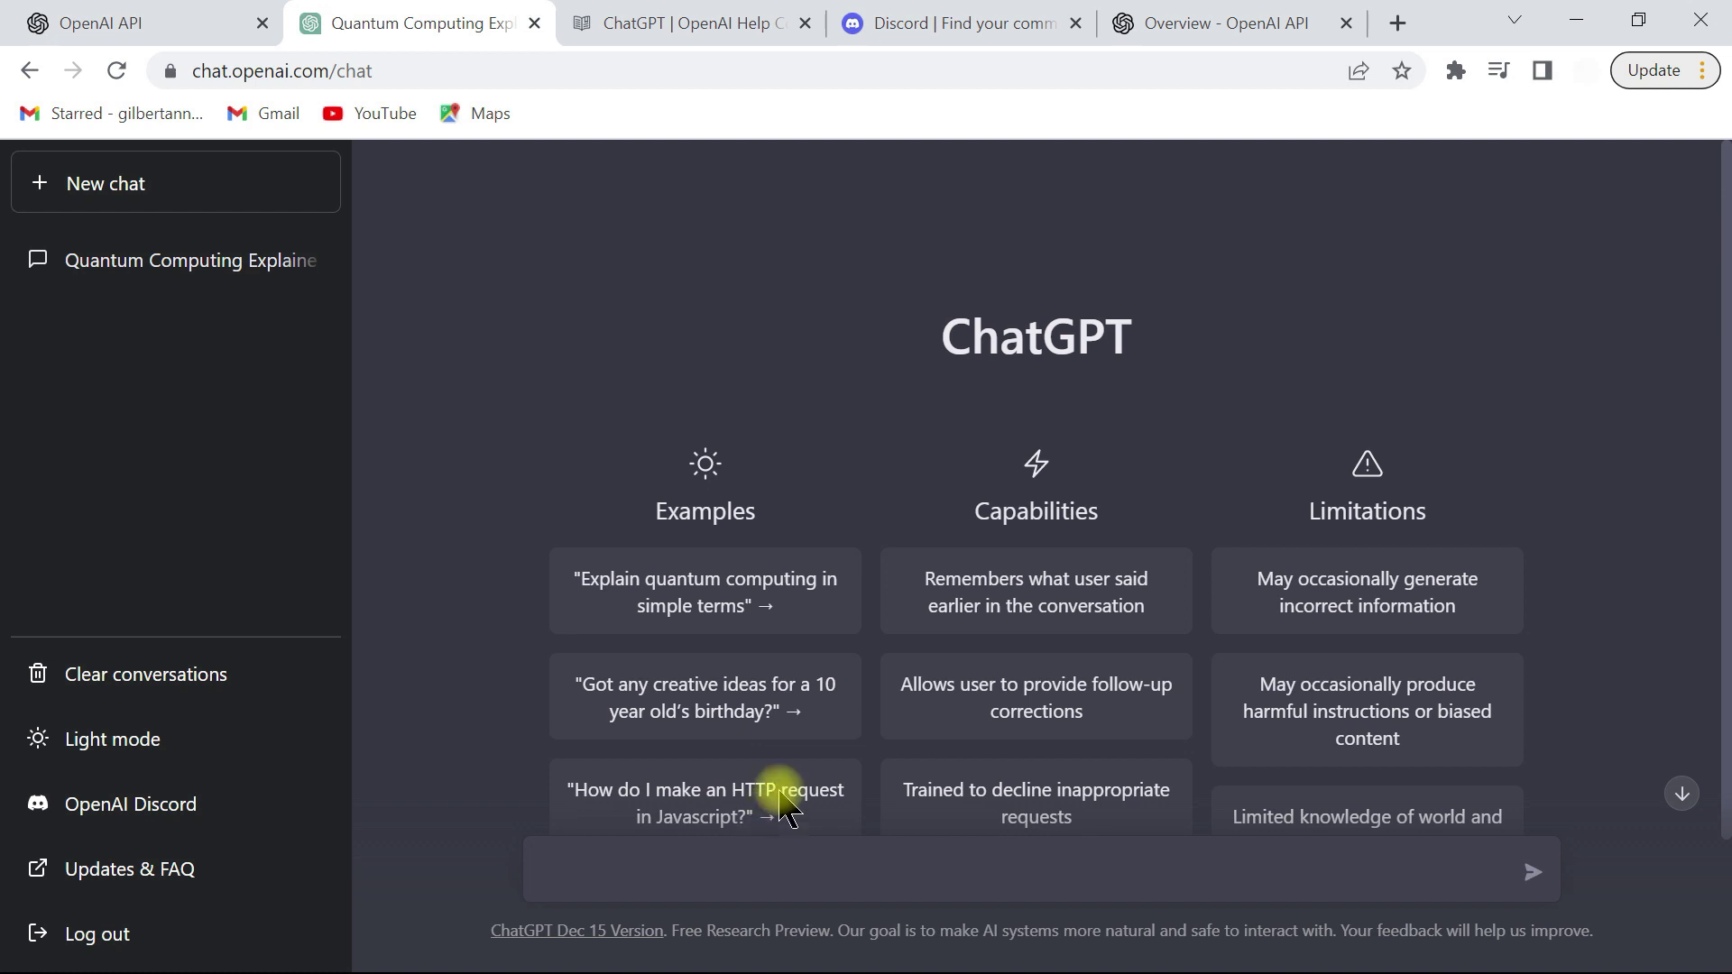
# Step: Scroll the new chat's example cards, then reopen the 'Quantum Computing Explained' conversation
pyautogui.scroll(-1, 825, 515)
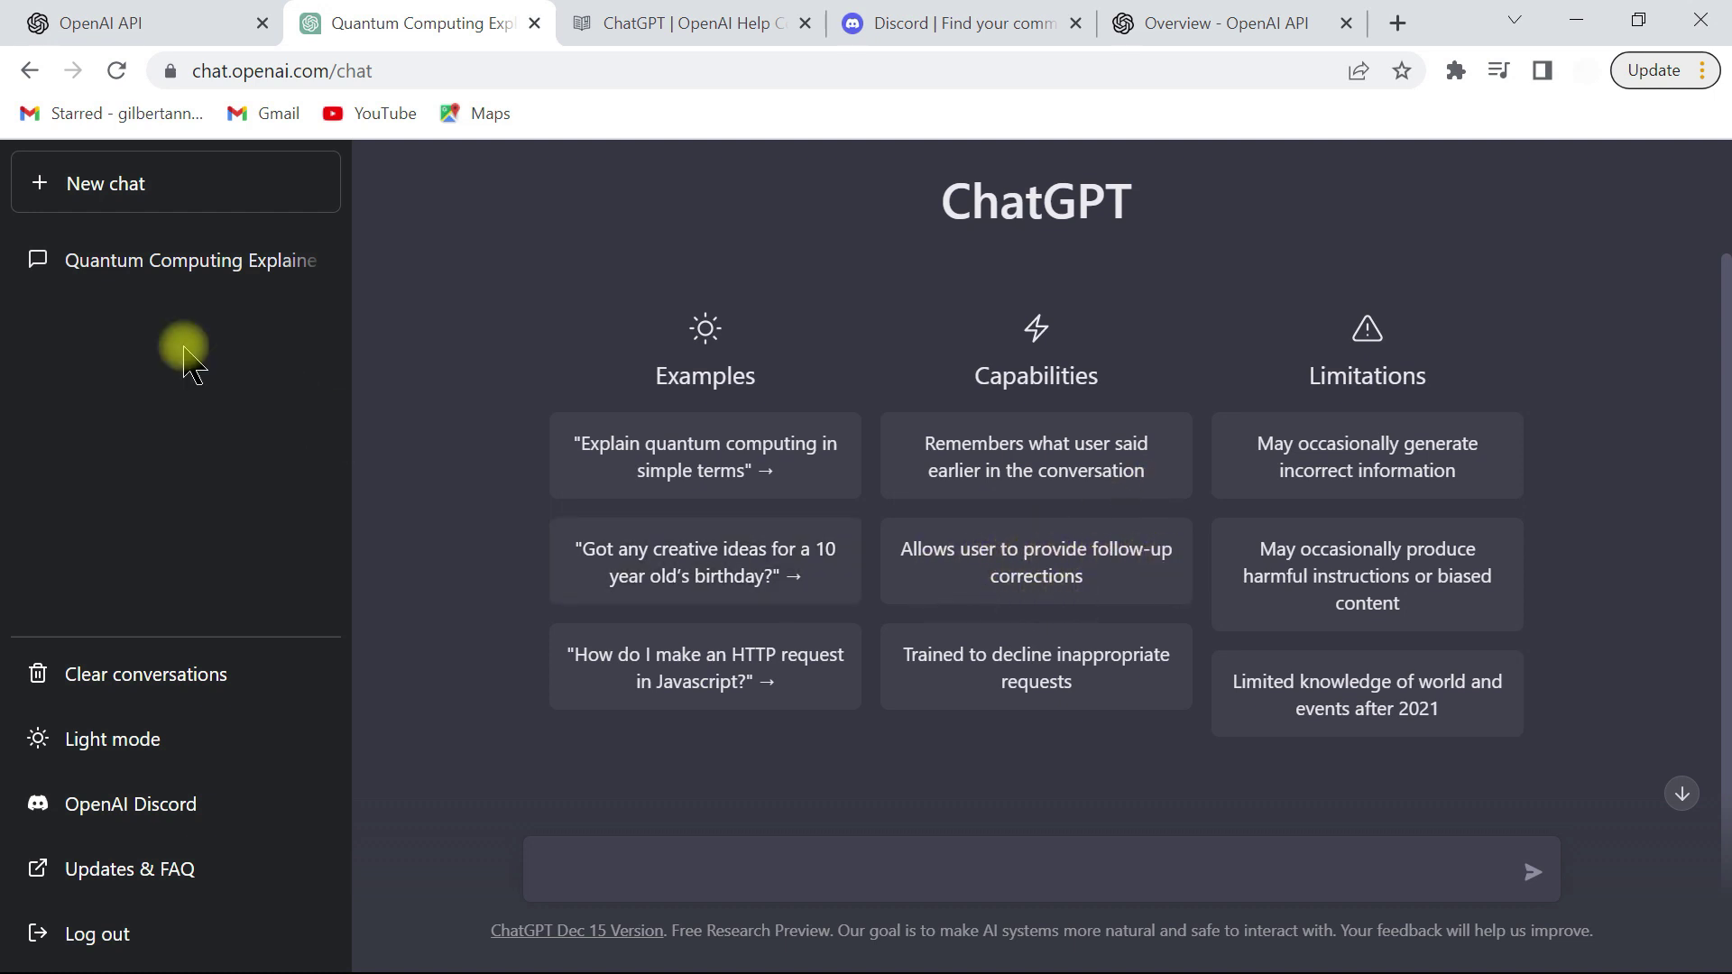
pyautogui.click(176, 287)
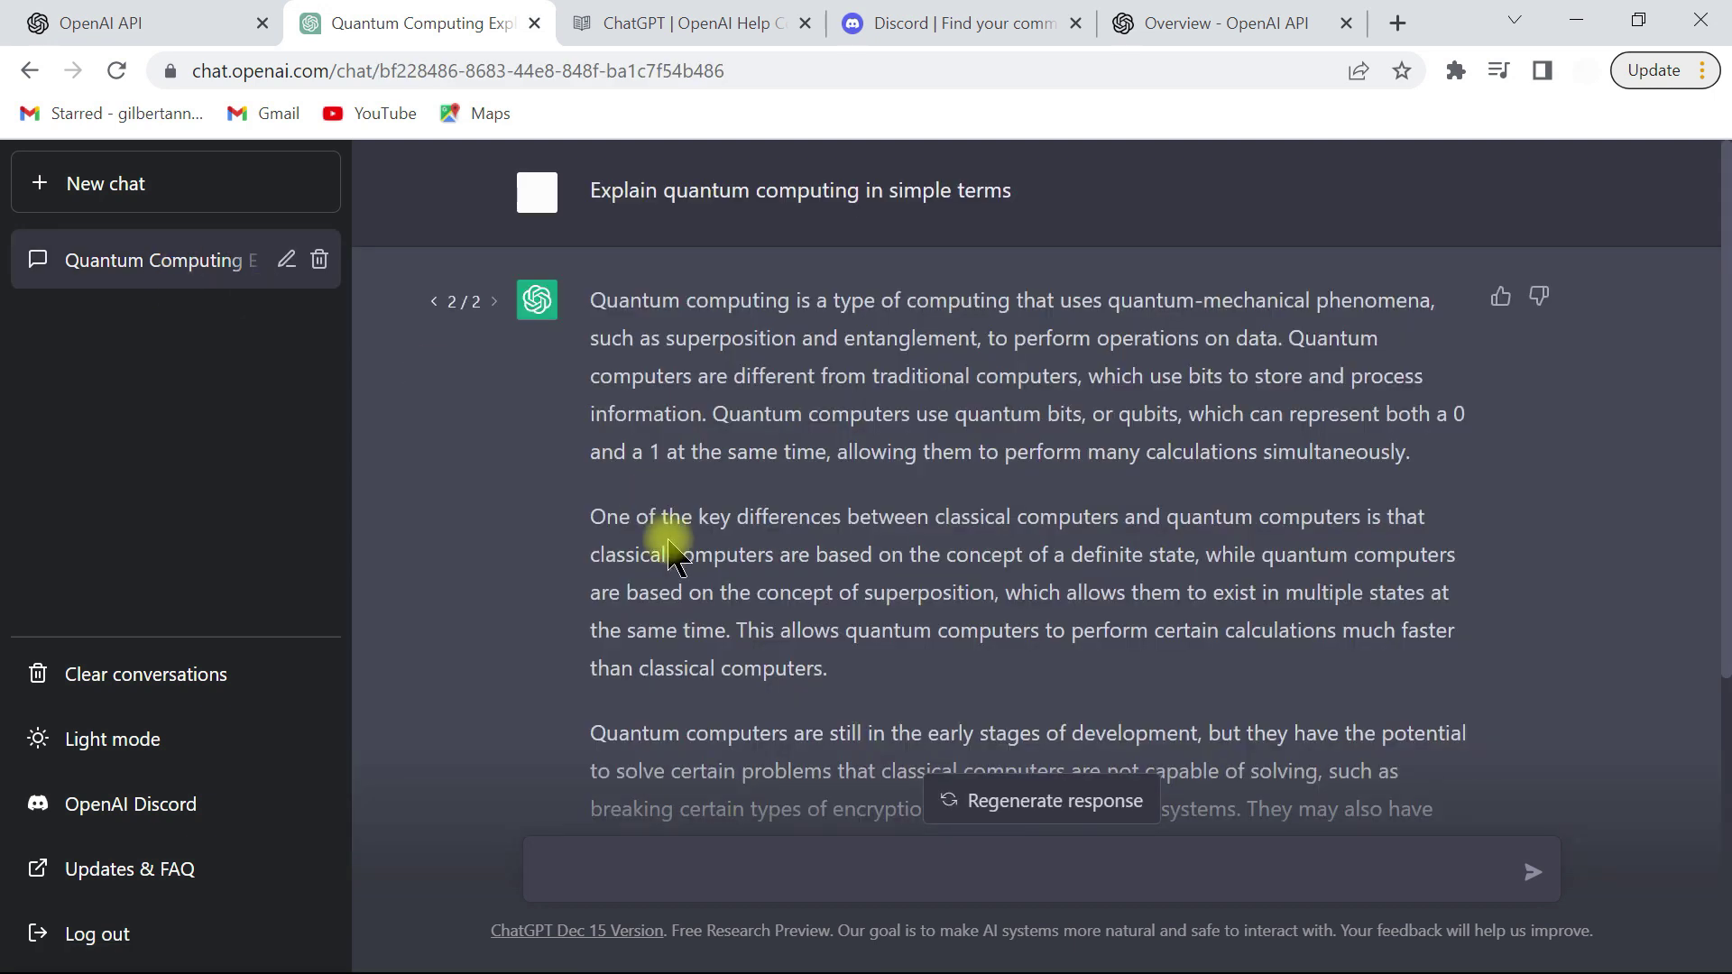
# Step: Send the follow-up 'explain in 40 words', then start a new empty chat
pyautogui.scroll(-5, 843, 672)
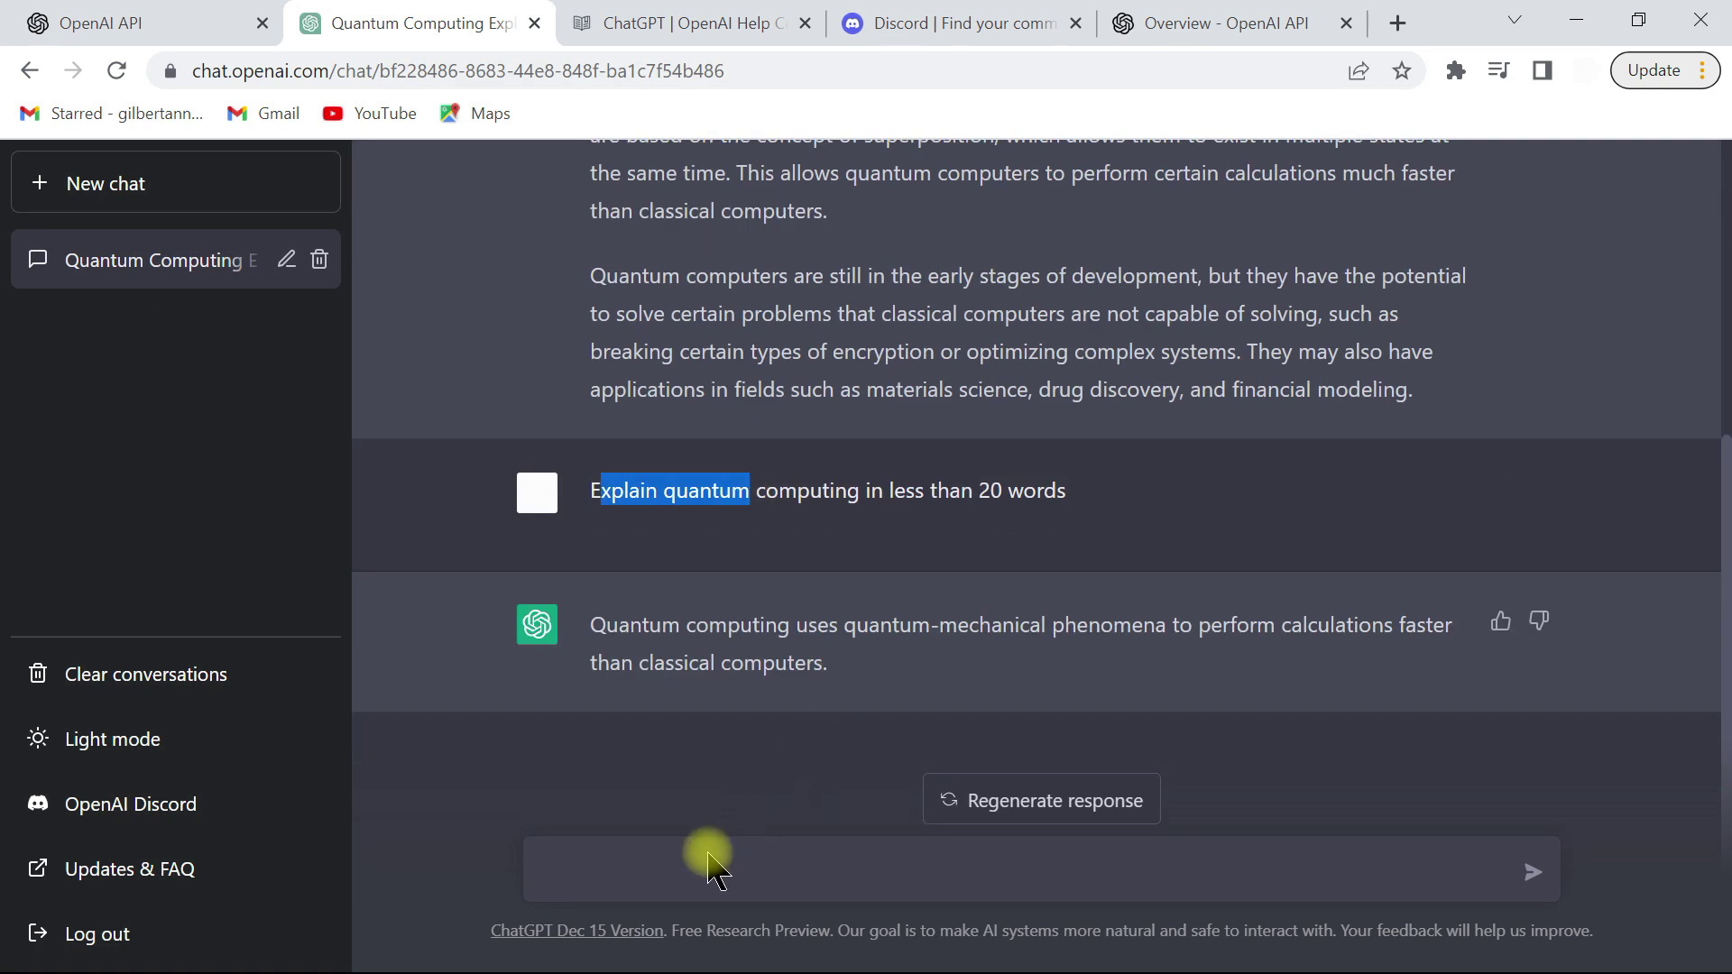
pyautogui.click(700, 857)
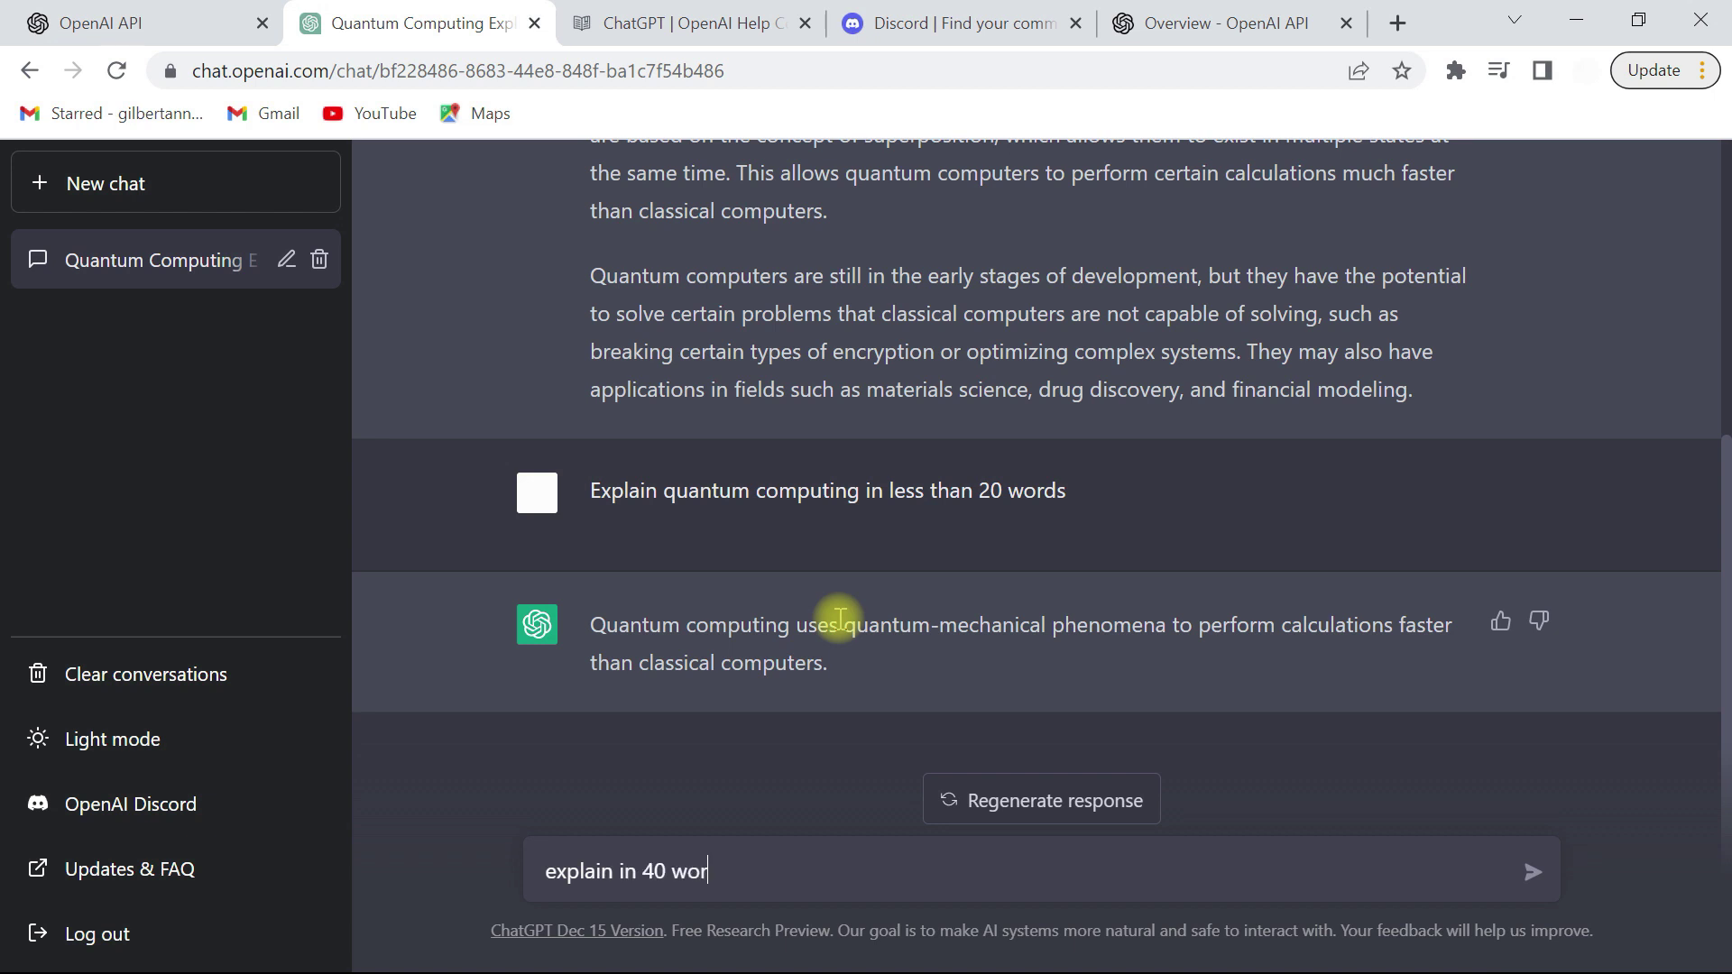
pyautogui.press('Return')
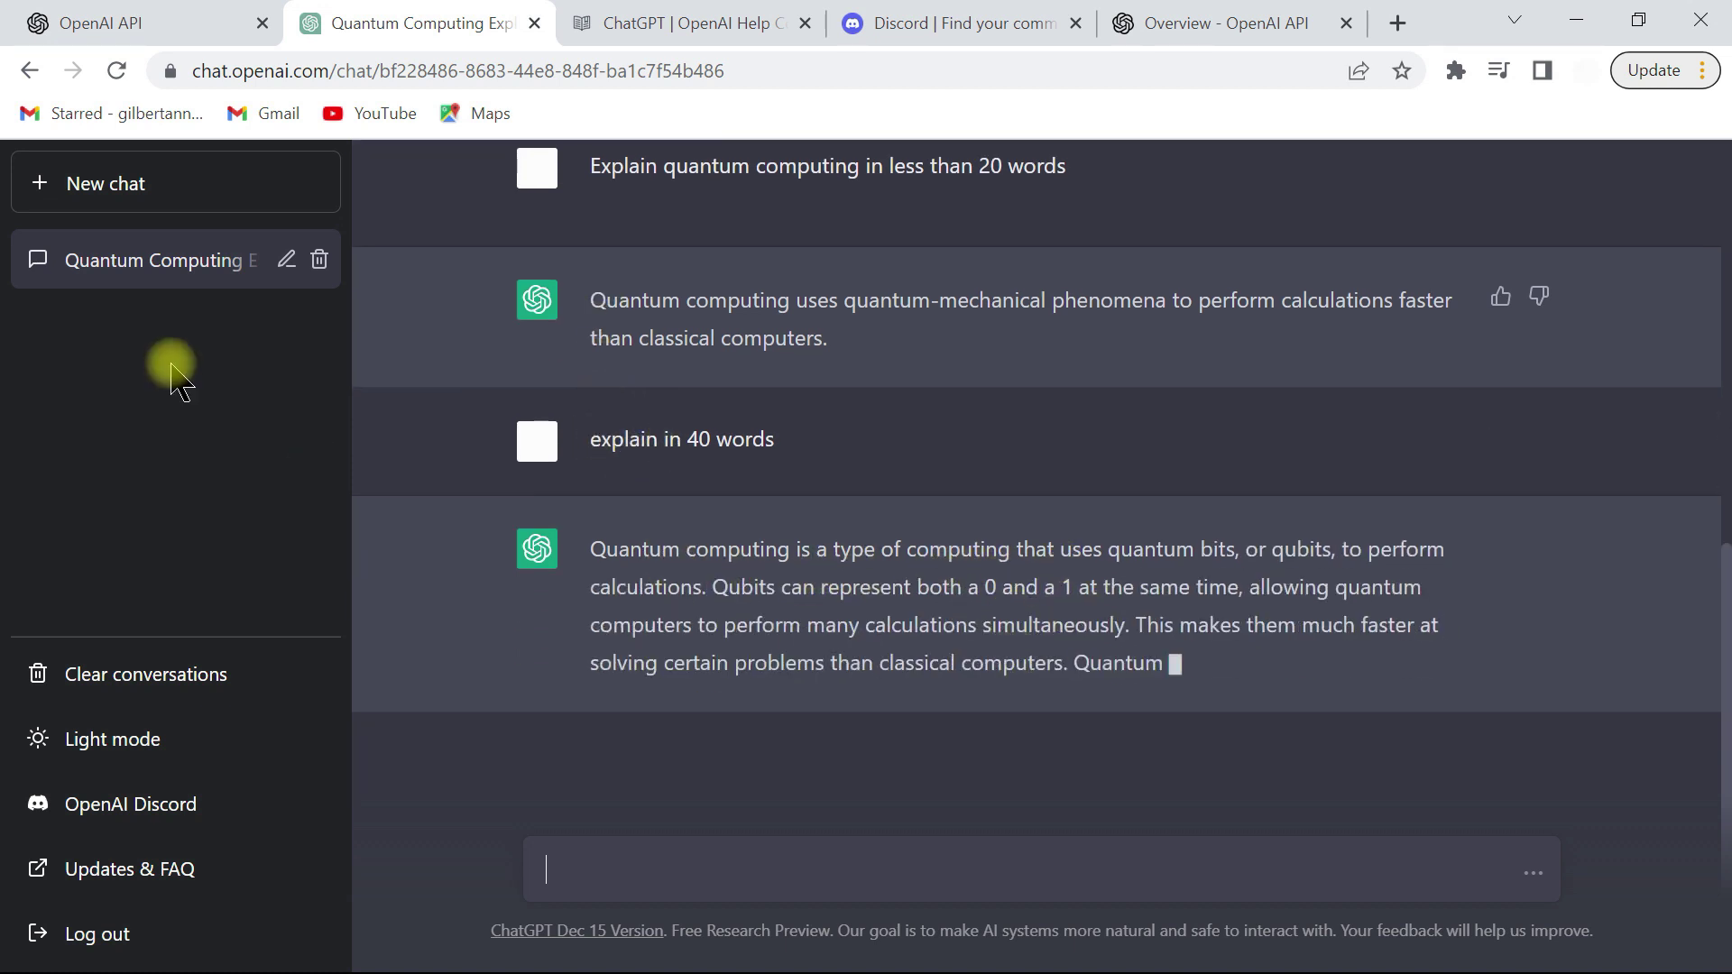
pyautogui.click(106, 185)
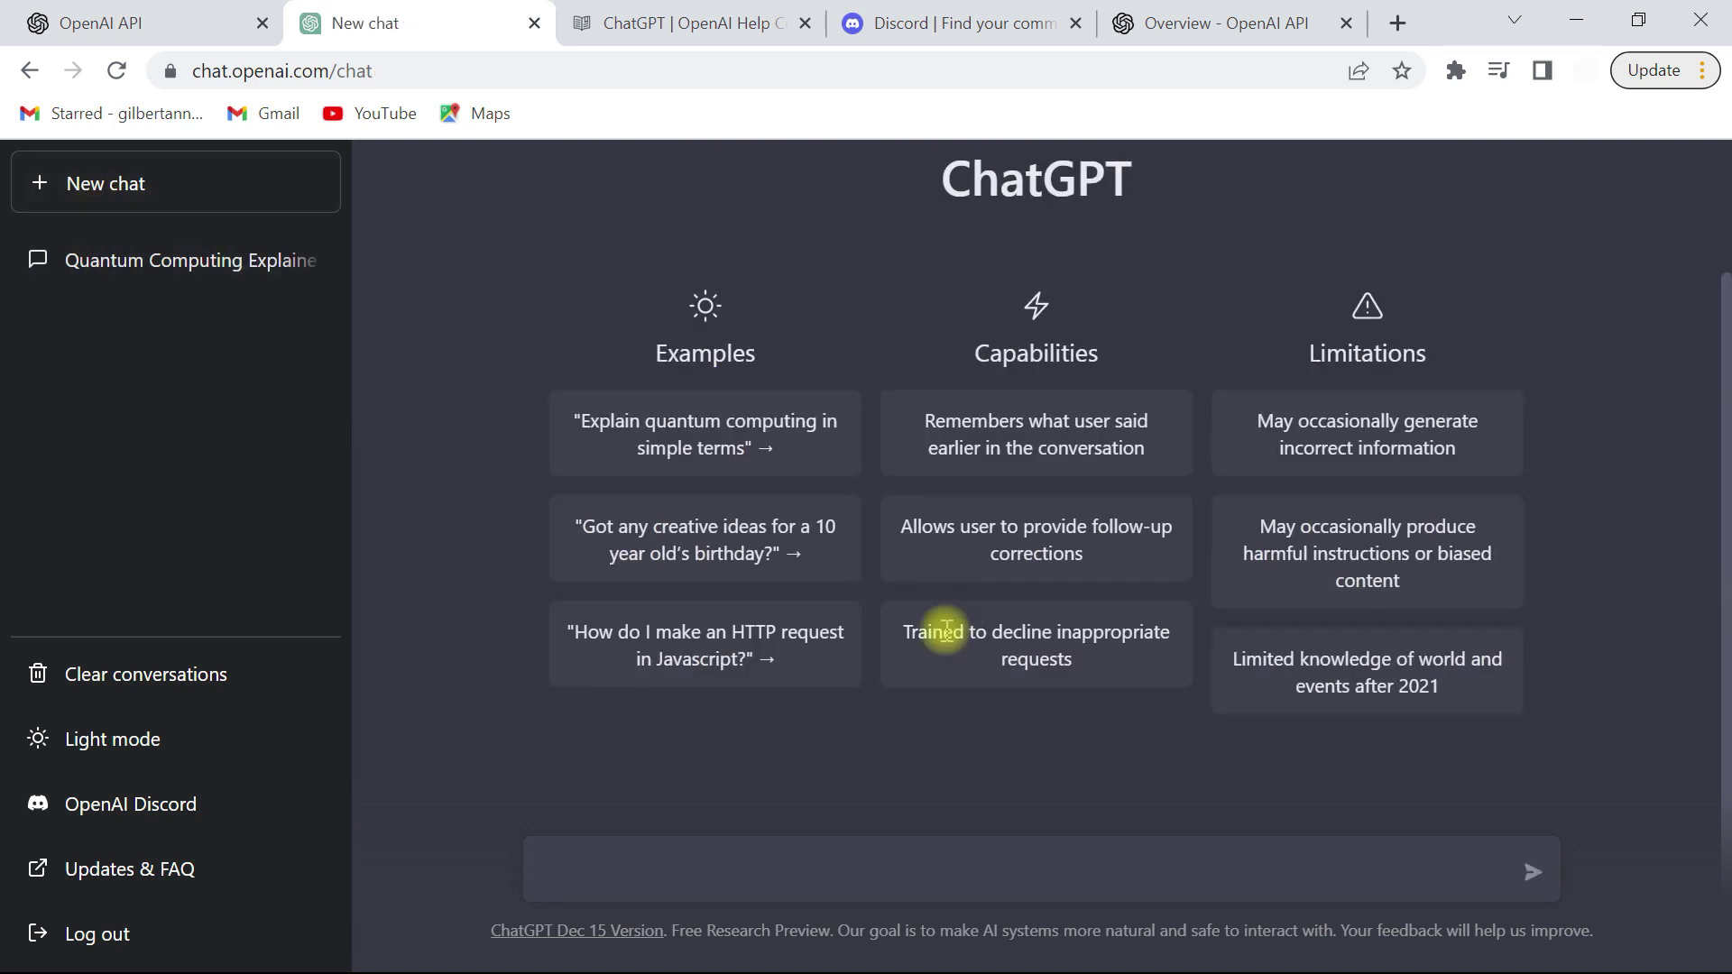